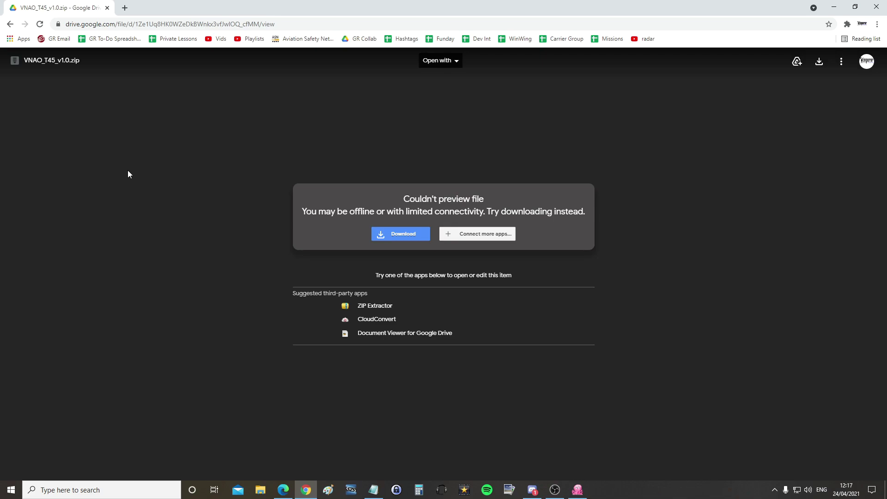
Download VNAO_T45_v1.0.zip from Google Drive and copy the VNAO_T45 folder from inside the archive in Downloads.
left_click(376, 236)
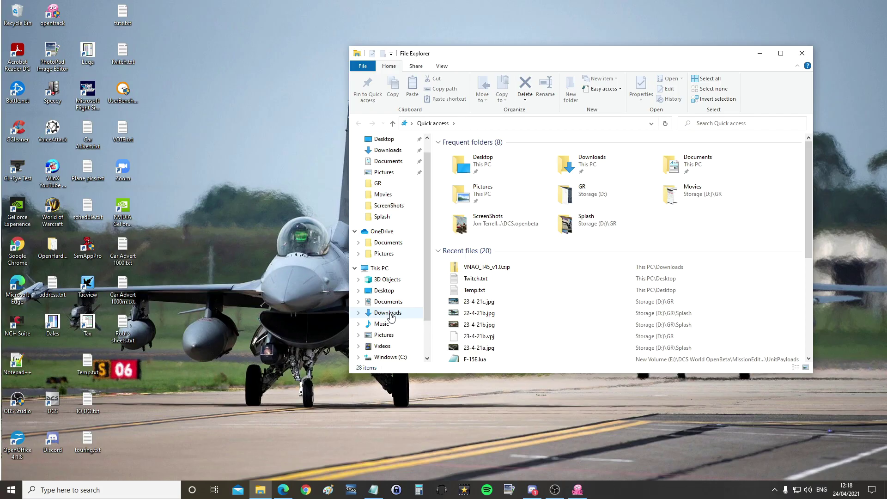
left_click(388, 313)
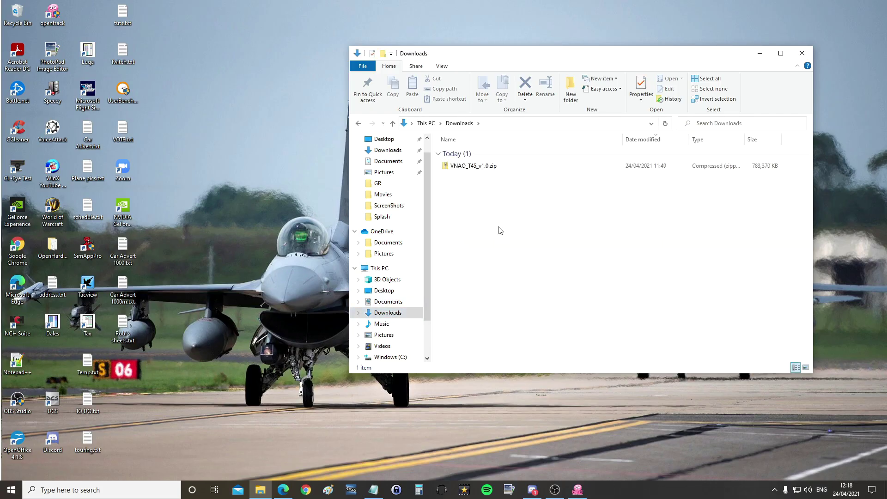
double_click(472, 166)
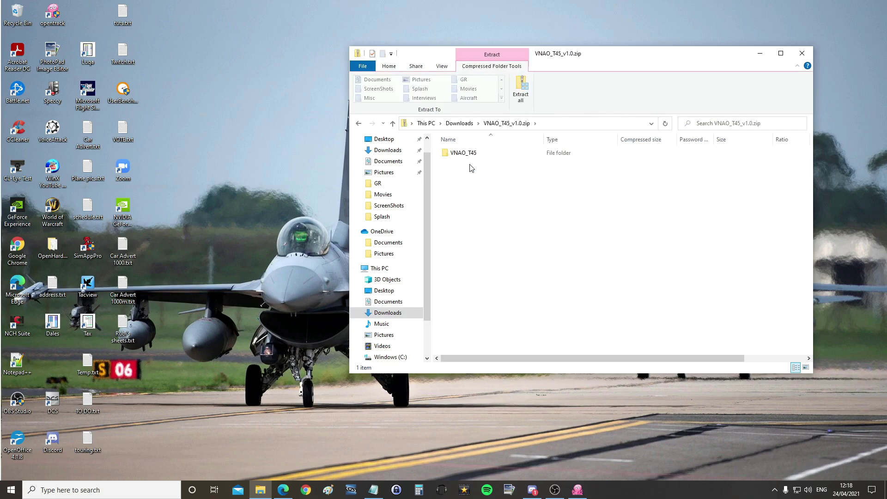
left_click(464, 159)
right_click(460, 154)
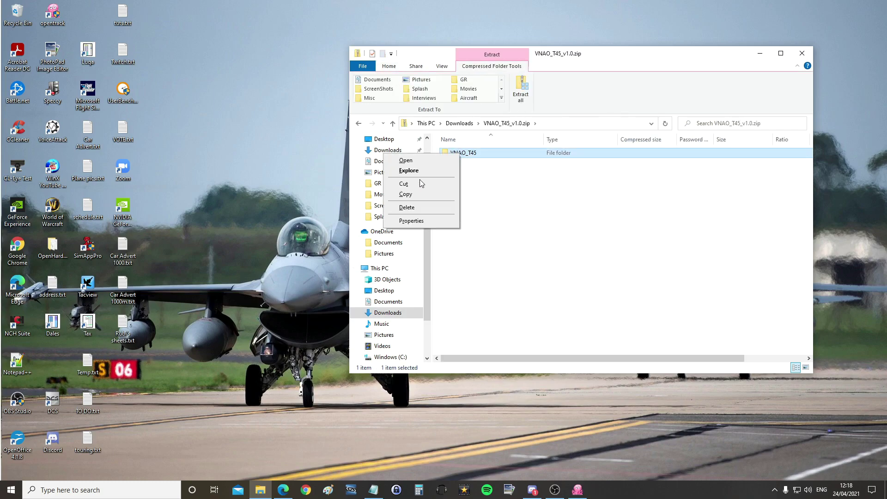
left_click(410, 196)
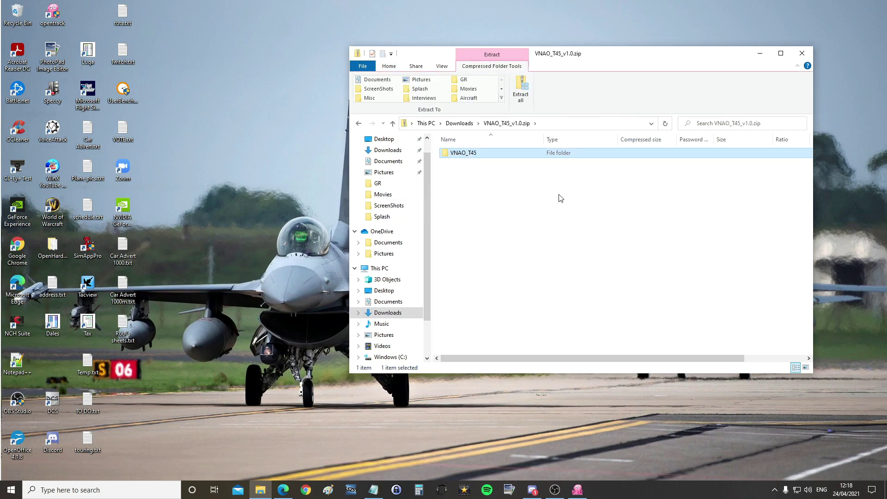
left_click(484, 204)
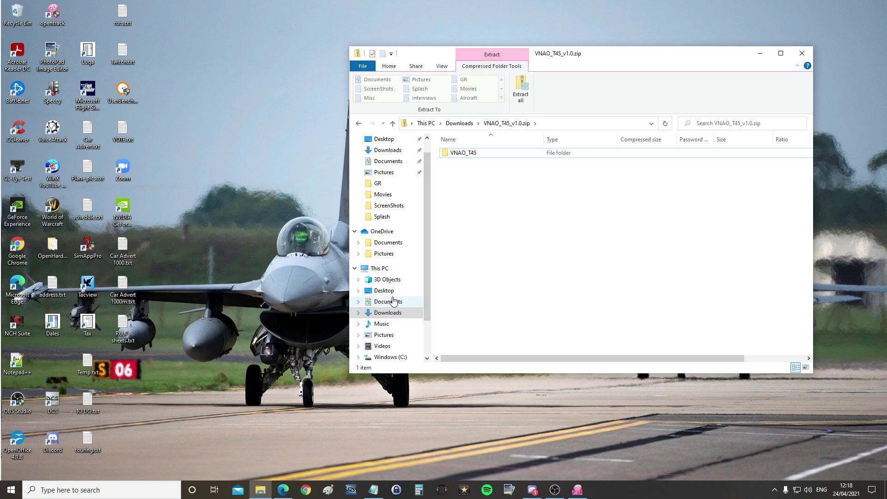
View the Saved Games\DCS.openbeta\Mods\Aircraft folder in the user profile on drive C, and close the file window.
scroll(393, 302, "down", 2)
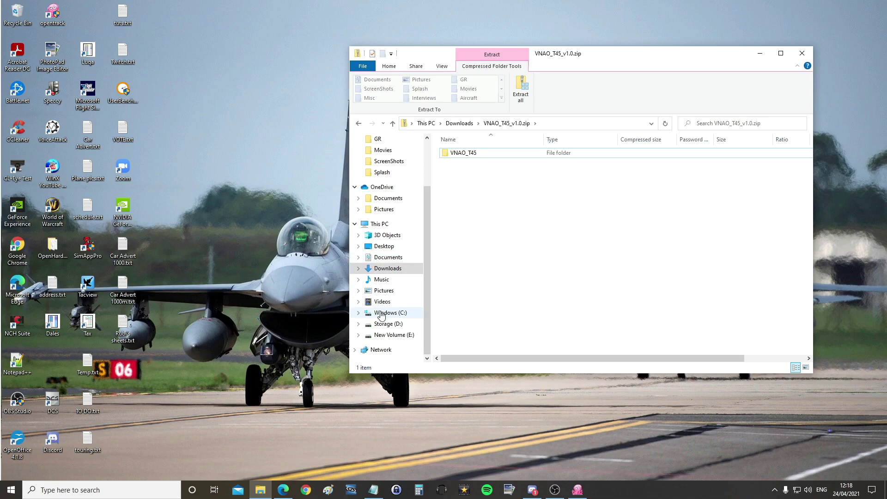
left_click(381, 314)
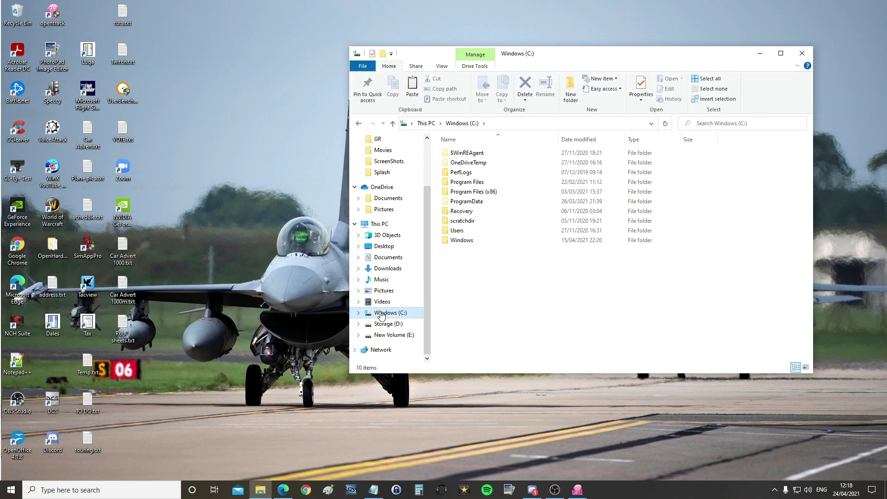
double_click(456, 230)
double_click(454, 164)
double_click(465, 270)
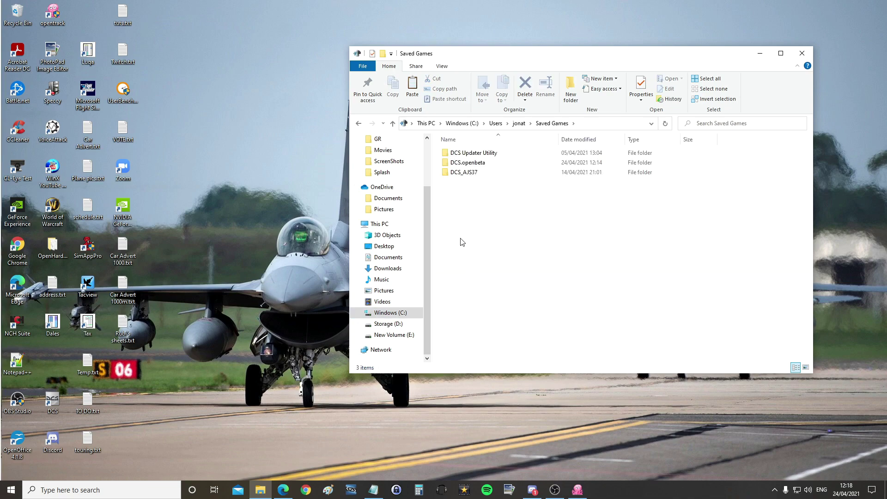
double_click(468, 163)
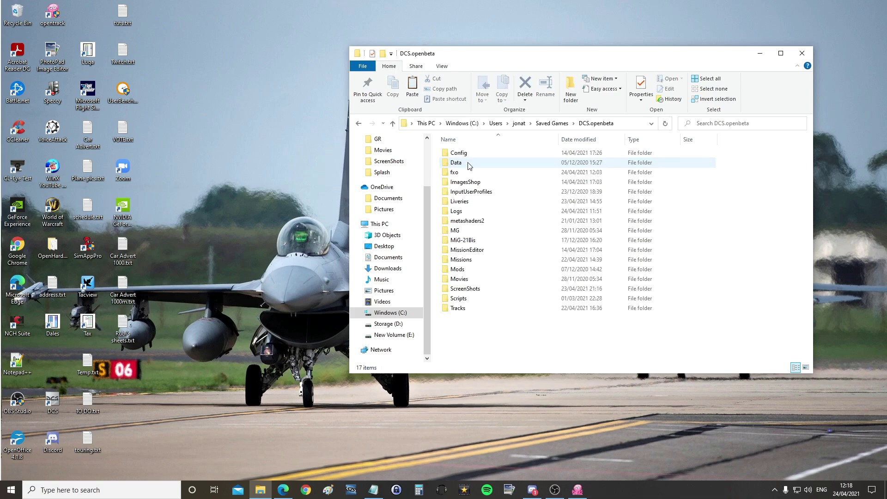
left_click(461, 274)
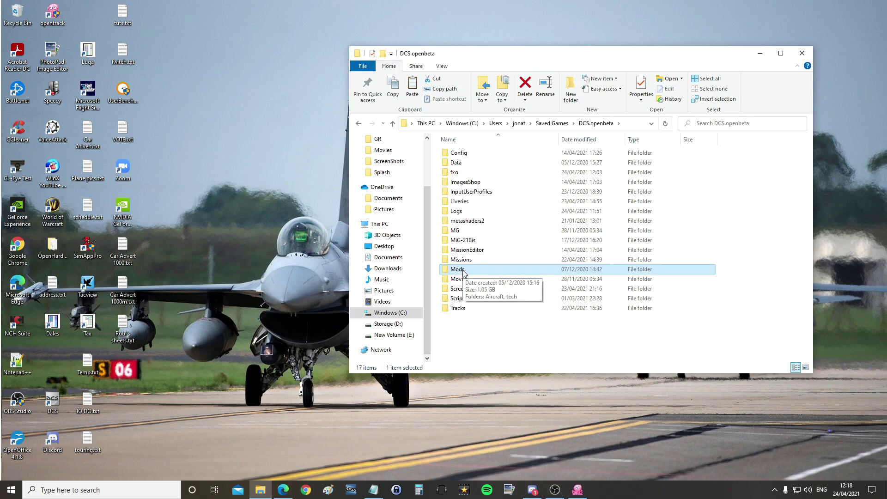
double_click(463, 273)
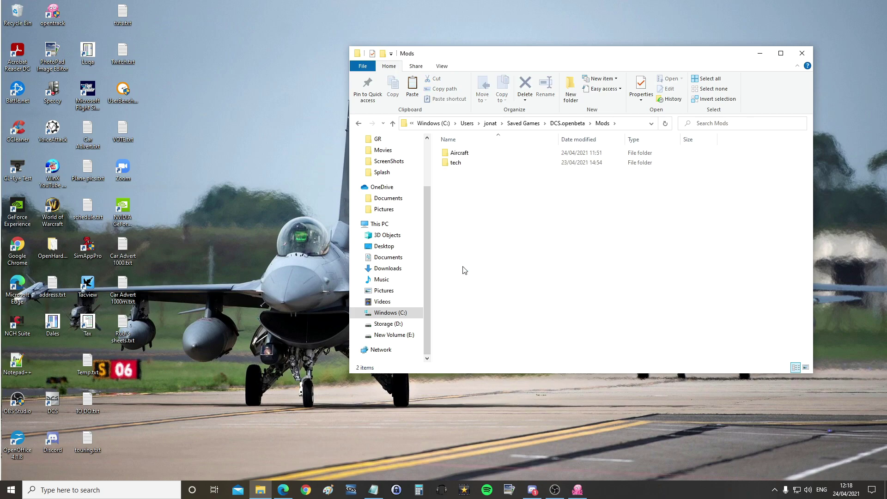
double_click(462, 153)
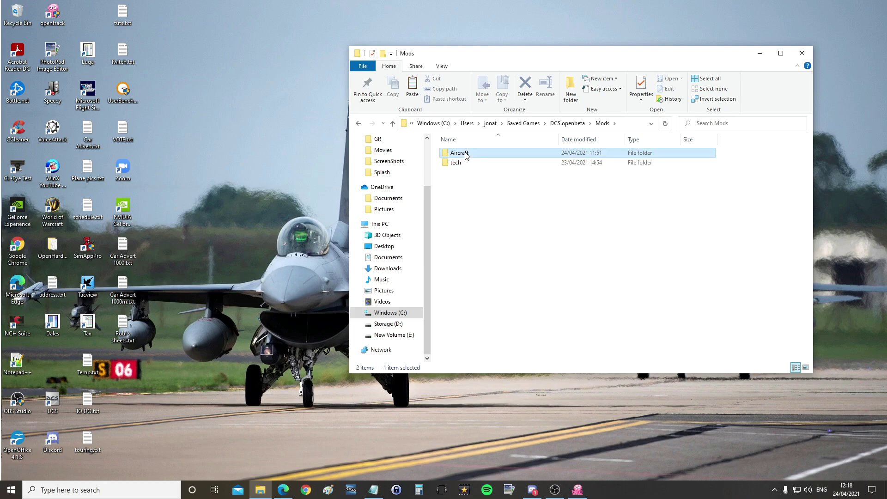
right_click(477, 206)
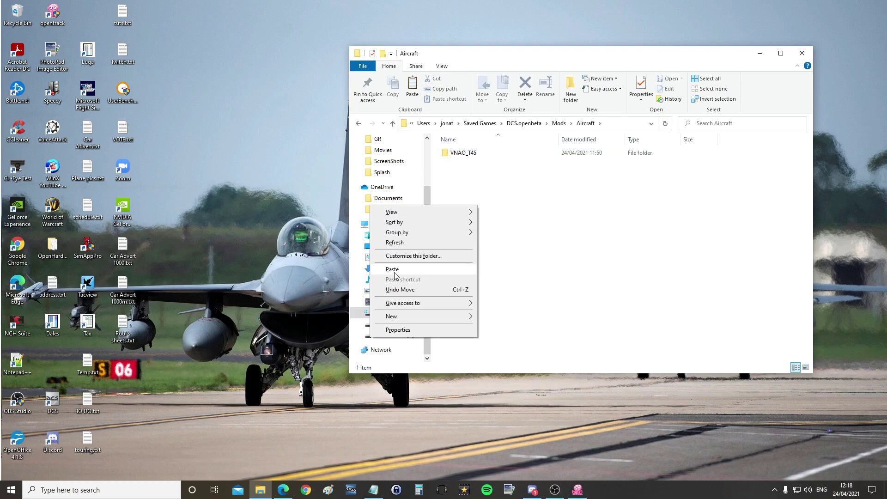
left_click(504, 187)
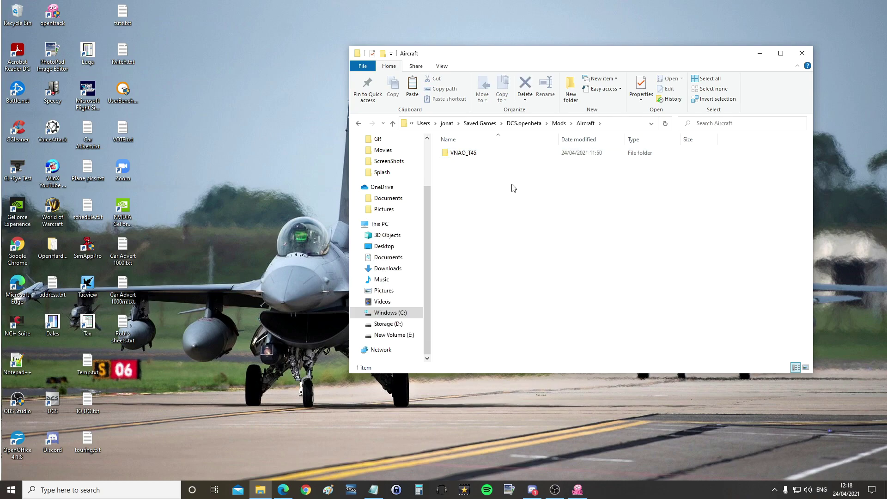
left_click(801, 53)
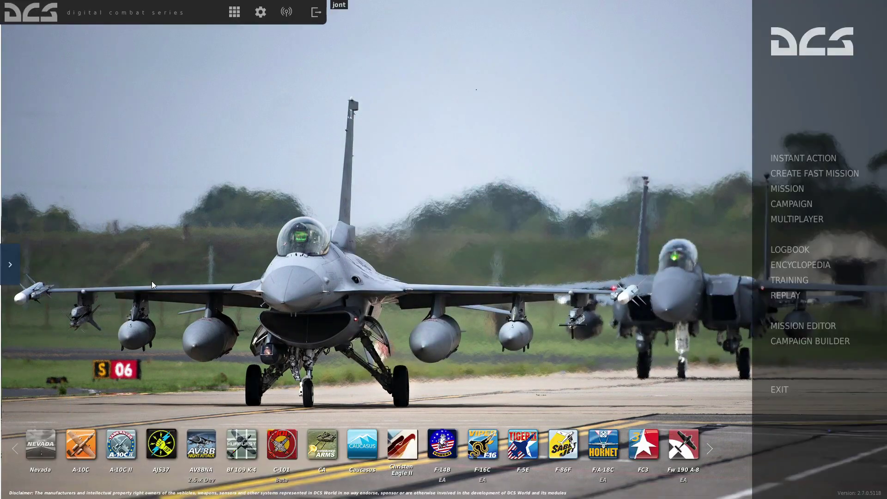
In DCS World, browse the installed modules on the main screen as far as the T-45.
left_click(710, 449)
left_click(710, 449)
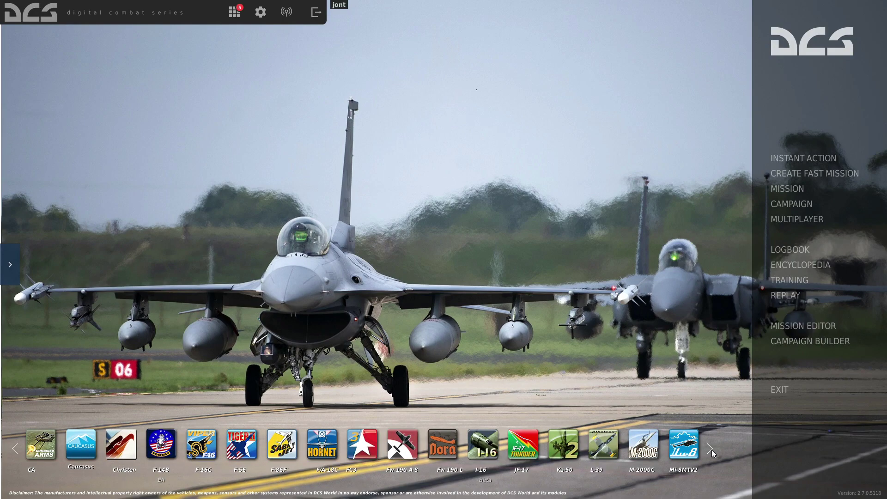
left_click(710, 449)
left_click(710, 449)
left_click(710, 449)
left_click(710, 449)
left_click(710, 449)
left_click(710, 449)
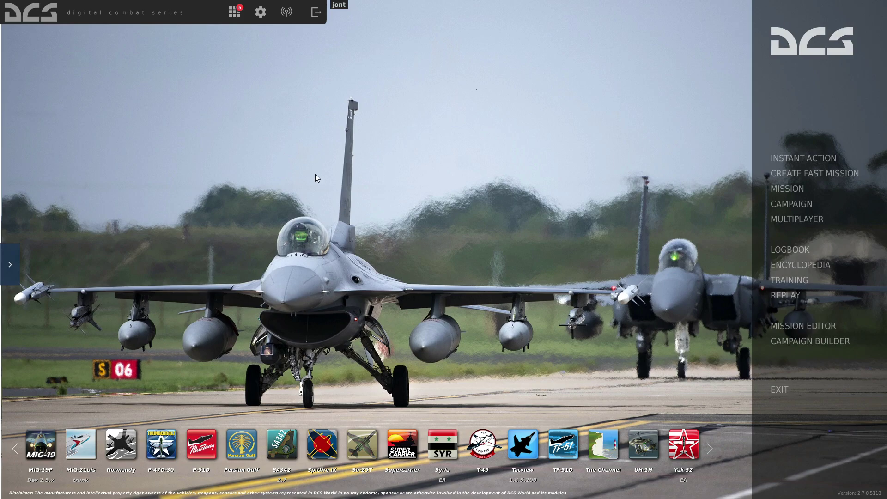
Open the control options and choose the T-45 as the aircraft to configure.
left_click(261, 16)
left_click(281, 99)
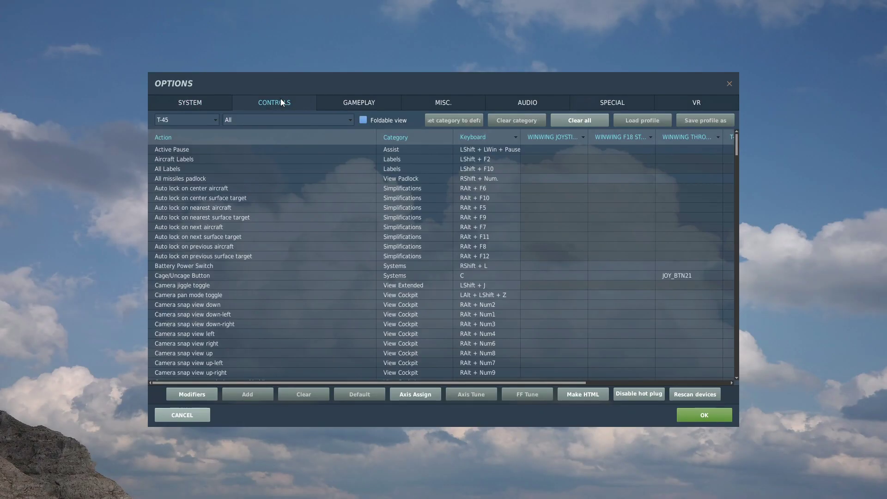
left_click(190, 121)
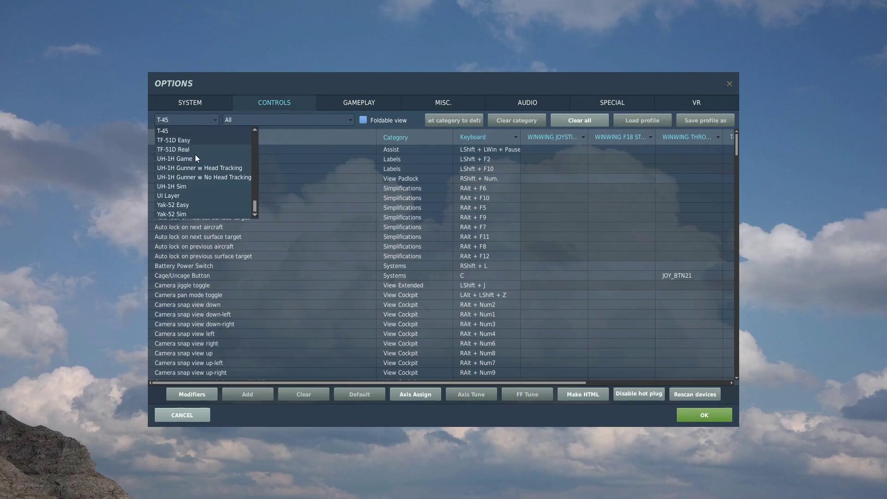
left_click(174, 130)
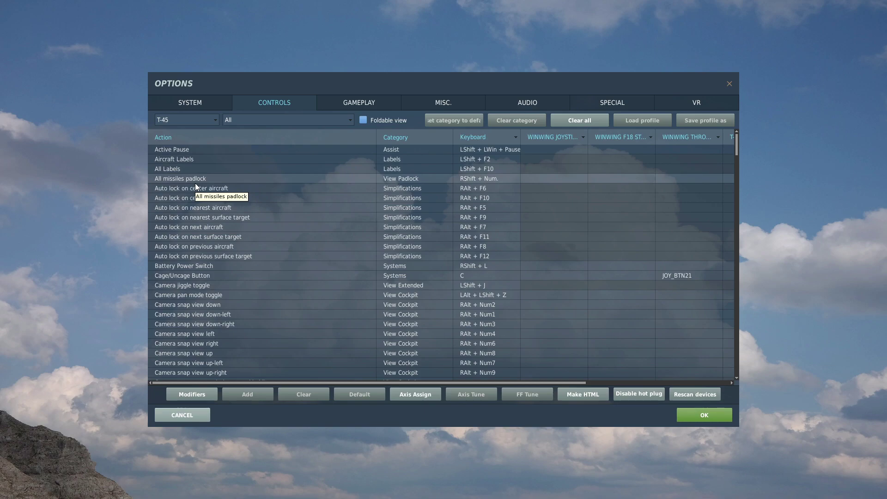
Examine the T-45's control bindings across the keyboard, joystick, throttle and rudder device columns.
scroll(197, 179, "down", 15)
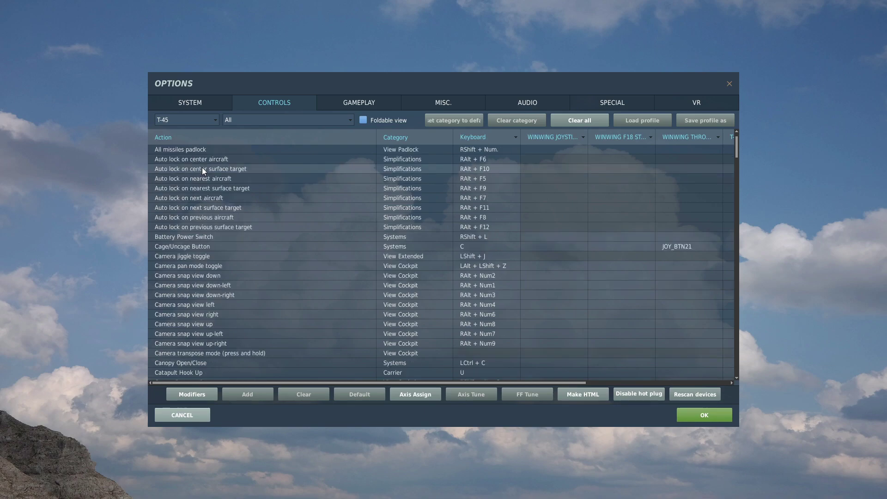
scroll(196, 260, "down", 5)
scroll(196, 259, "up", 5)
scroll(196, 262, "up", 15)
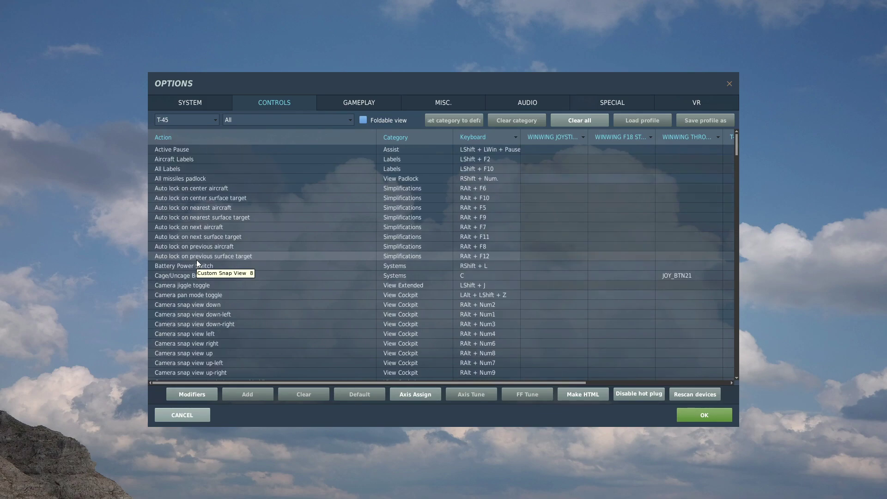
left_click_drag(234, 382, 283, 383)
left_click(413, 177)
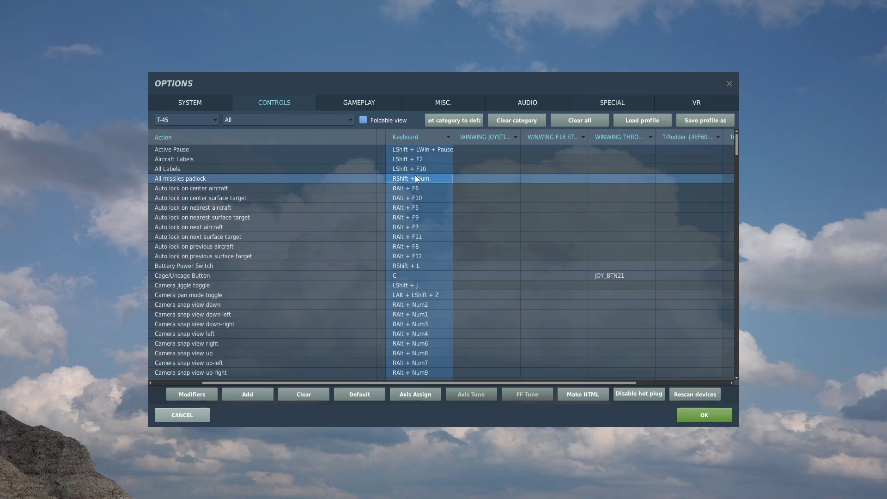
left_click(491, 169)
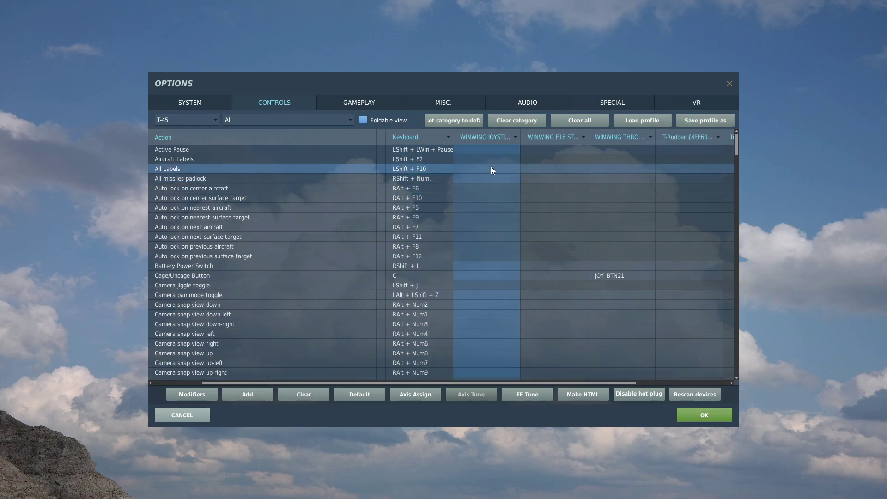
left_click(562, 187)
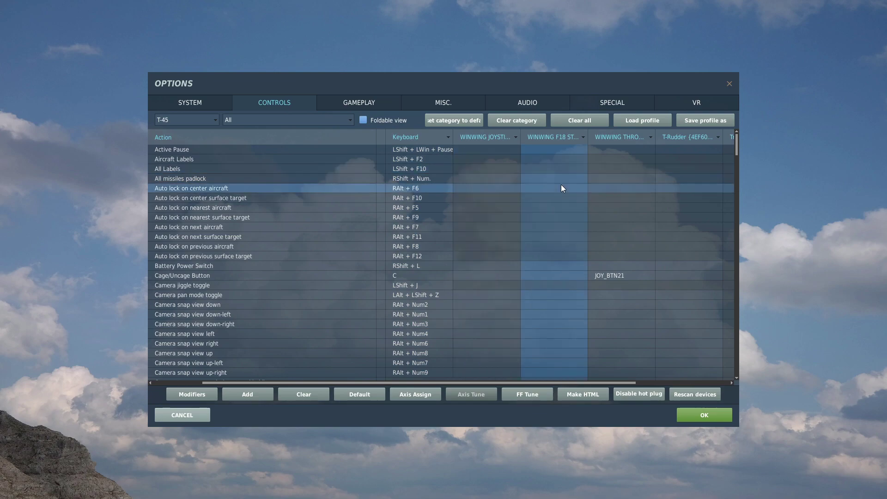
left_click(618, 191)
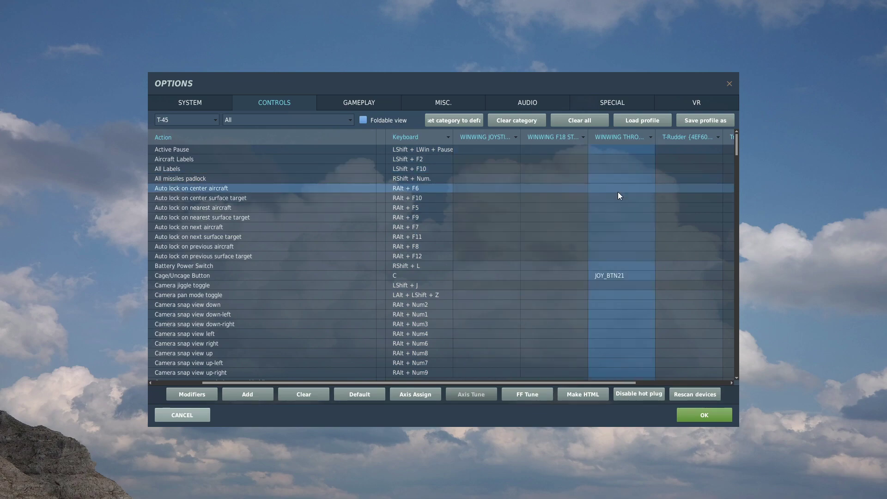
left_click(691, 190)
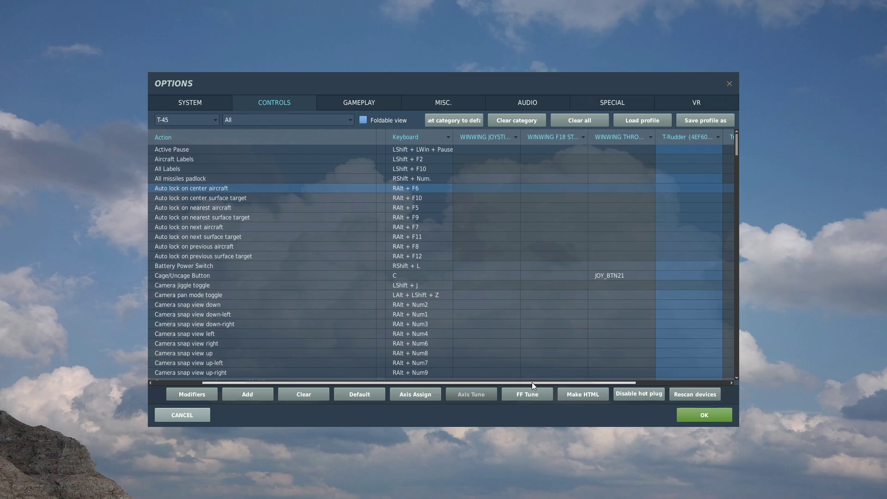
left_click_drag(533, 382, 450, 393)
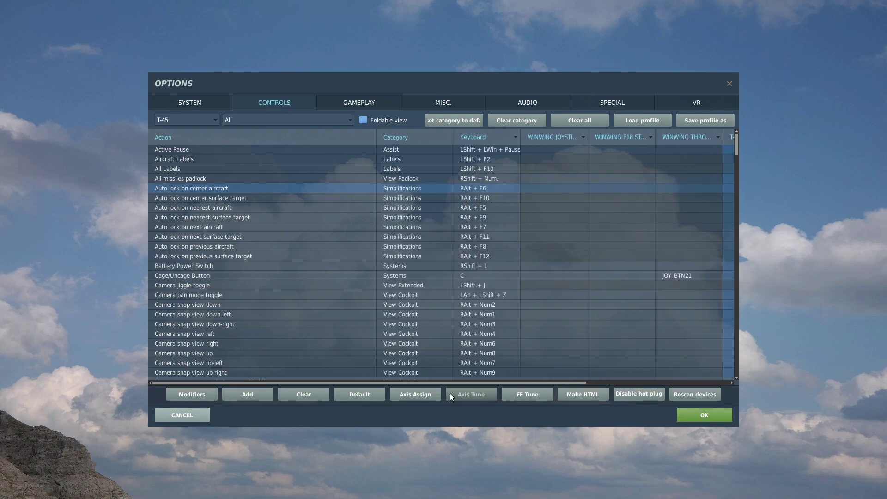
Filter the T-45 controls to Axis Commands and examine the axis assignments for each device, including the throttle's Zoom View axis.
left_click(350, 121)
left_click(260, 150)
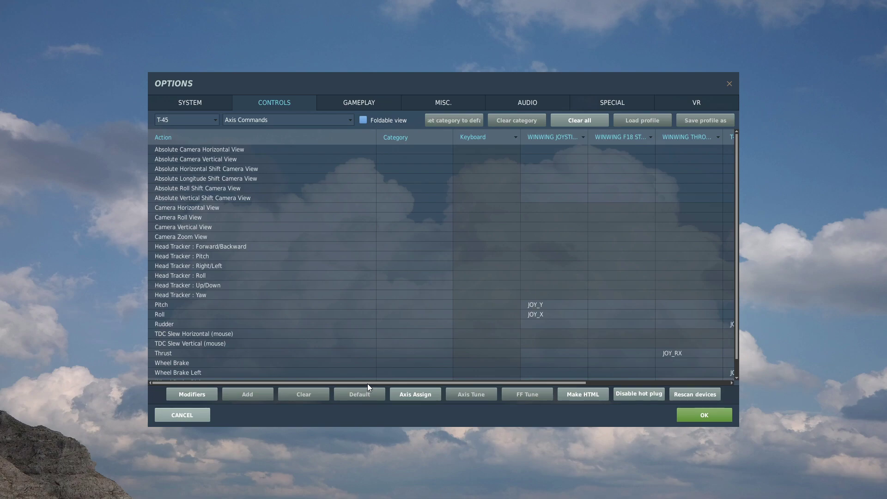
left_click_drag(367, 384, 448, 375)
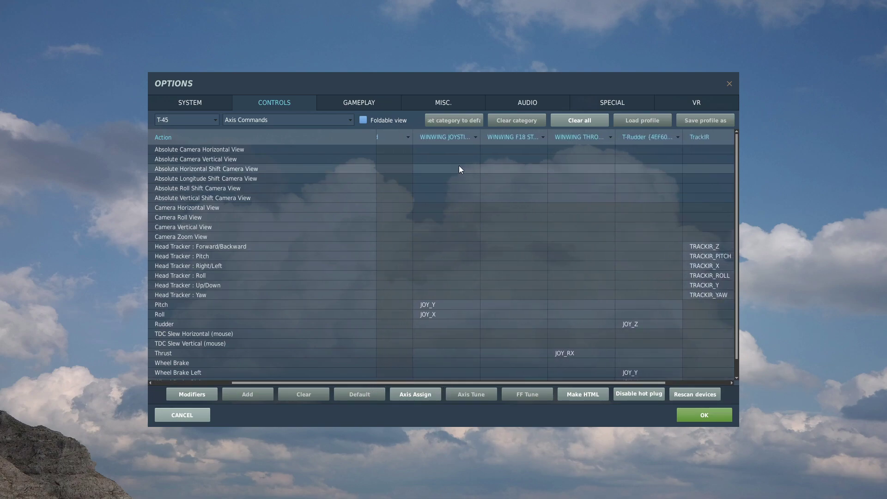
left_click(475, 138)
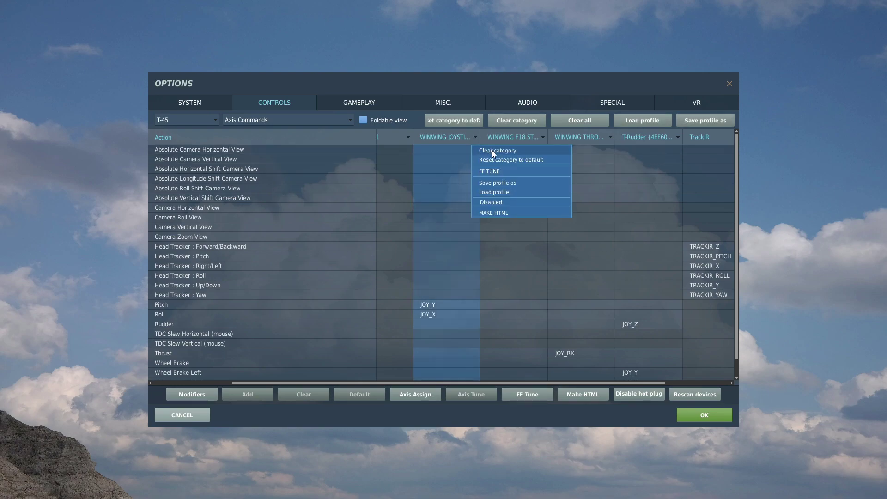
left_click(447, 151)
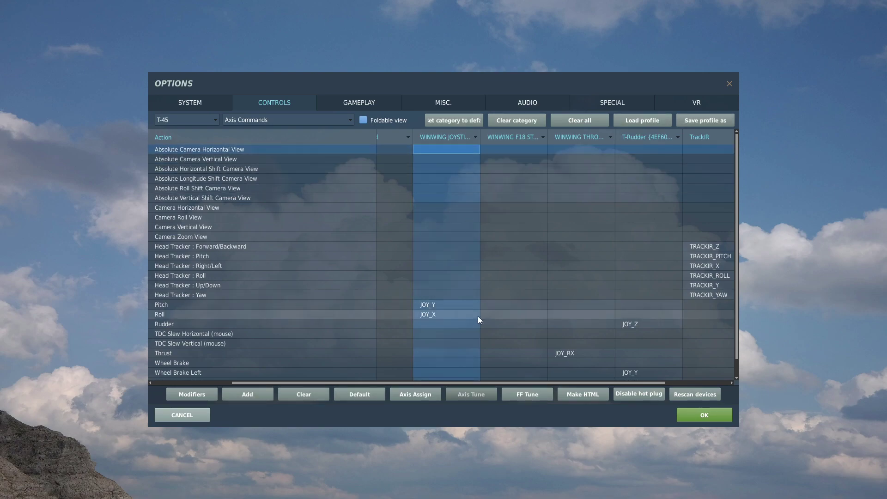
scroll(478, 318, "down", 1)
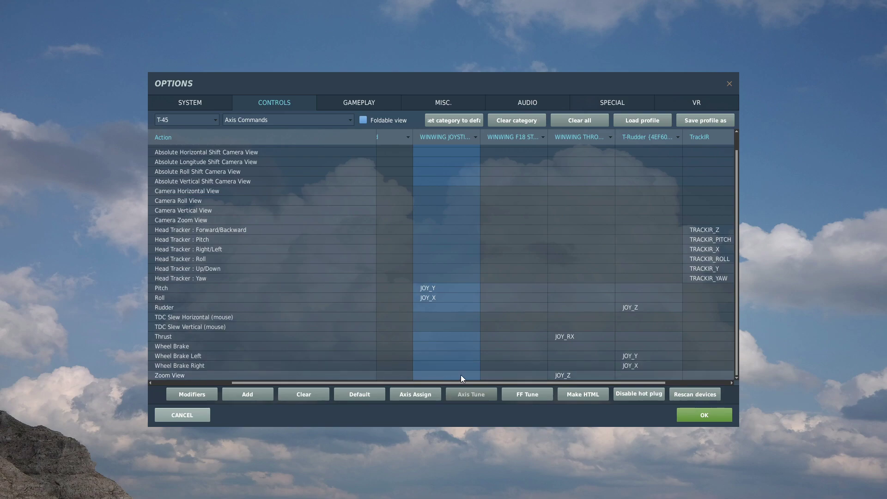
left_click(569, 375)
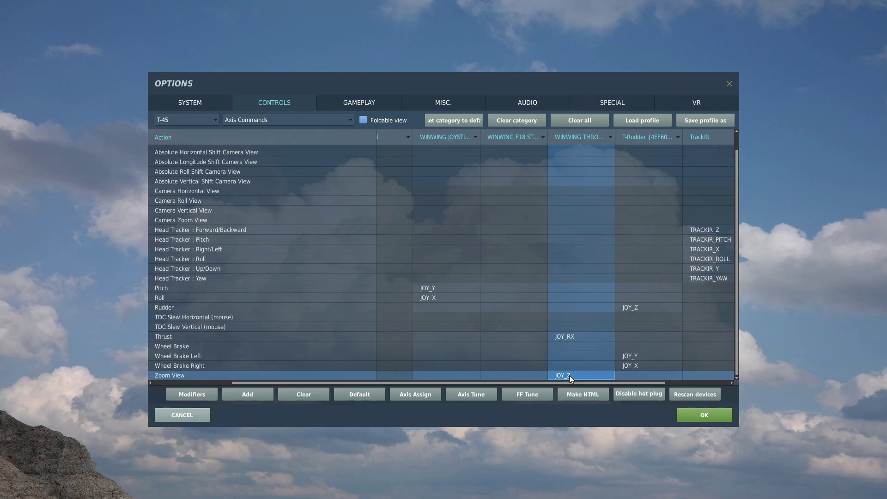
Review the axis assignments for the wheel brakes, thrust, rudder, roll and pitch across the rudder, throttle and joystick devices.
left_click(634, 367)
left_click(637, 359)
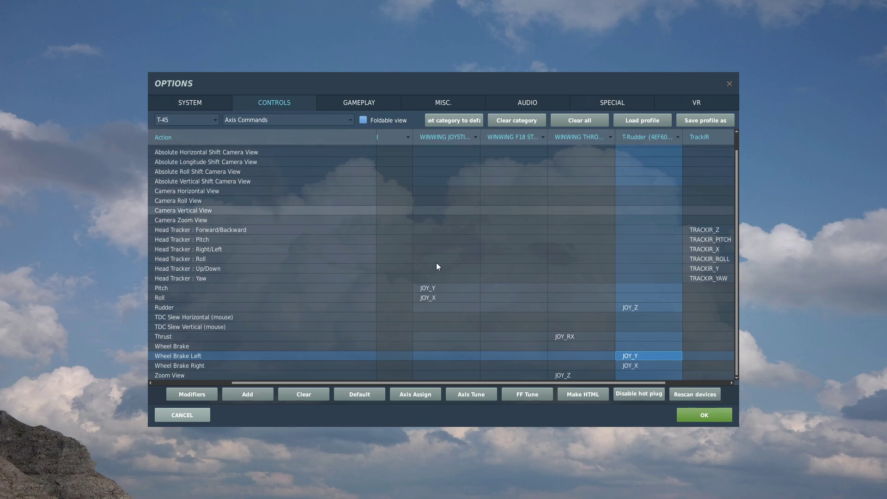
left_click(566, 337)
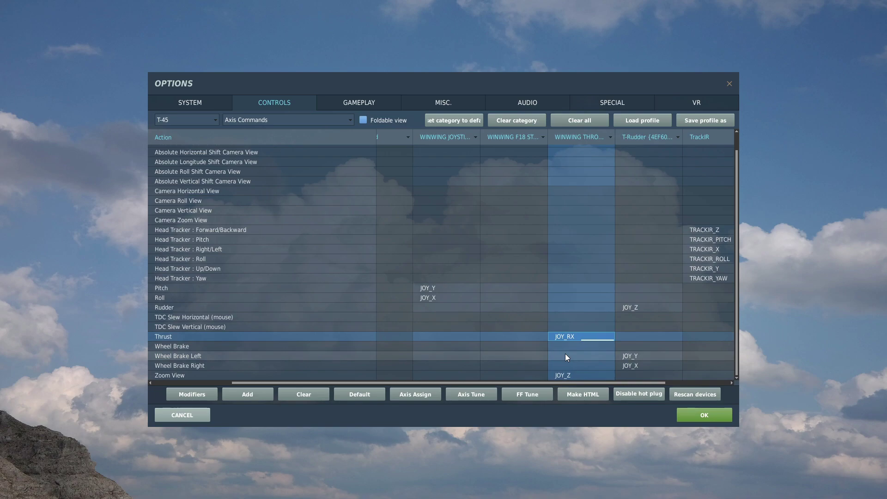
left_click(627, 309)
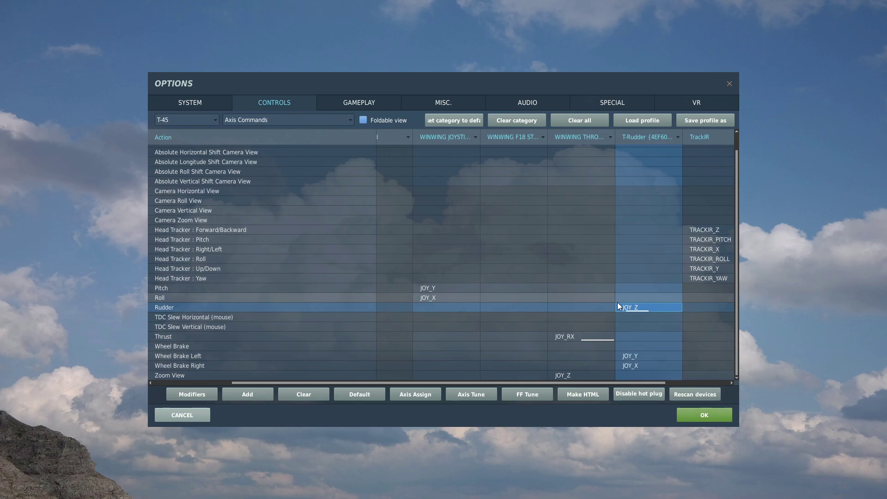
left_click(441, 299)
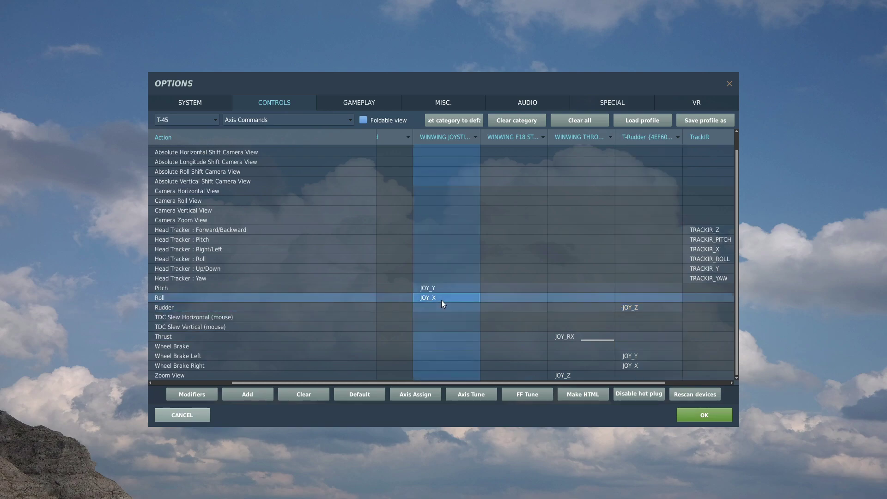
left_click(442, 288)
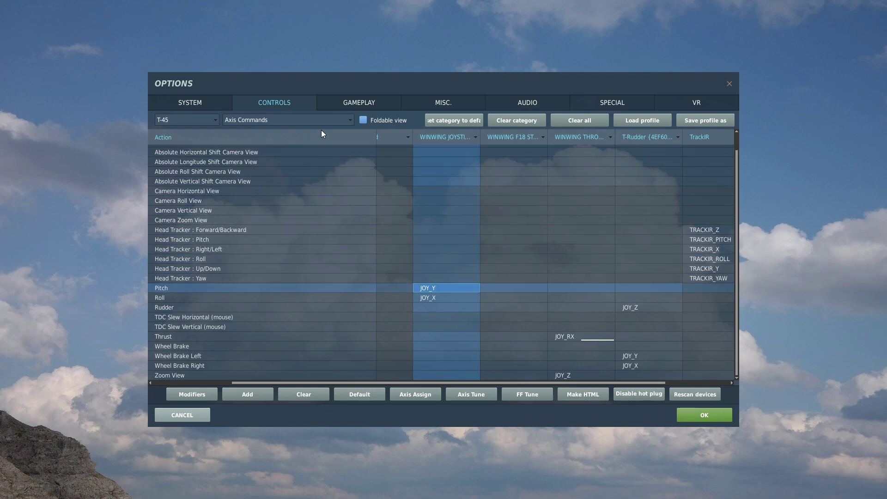
Filter the T-45 controls to Weapons and examine the keyboard and joystick bindings for guns, weapons release, master arm and jettison.
left_click(348, 121)
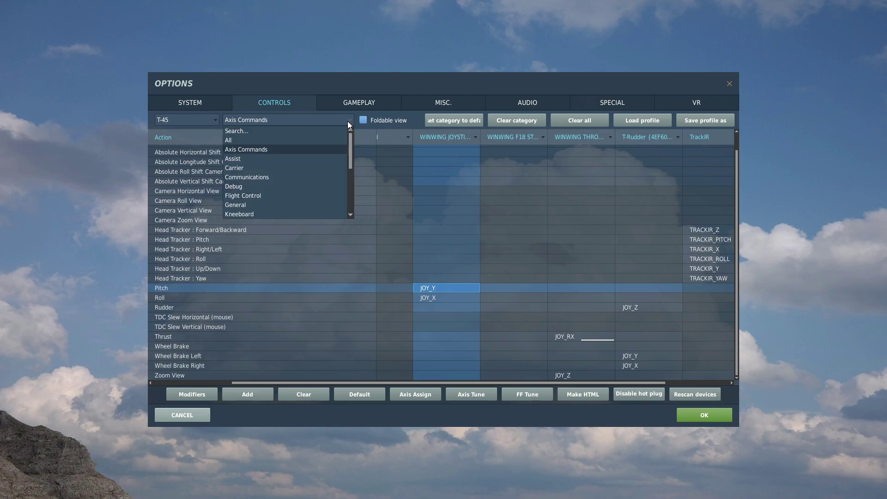
scroll(333, 146, "down", 5)
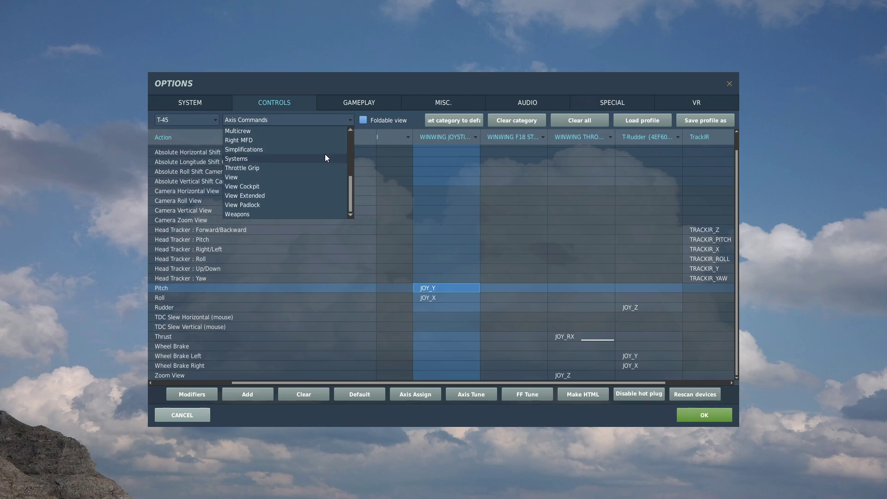
left_click(254, 215)
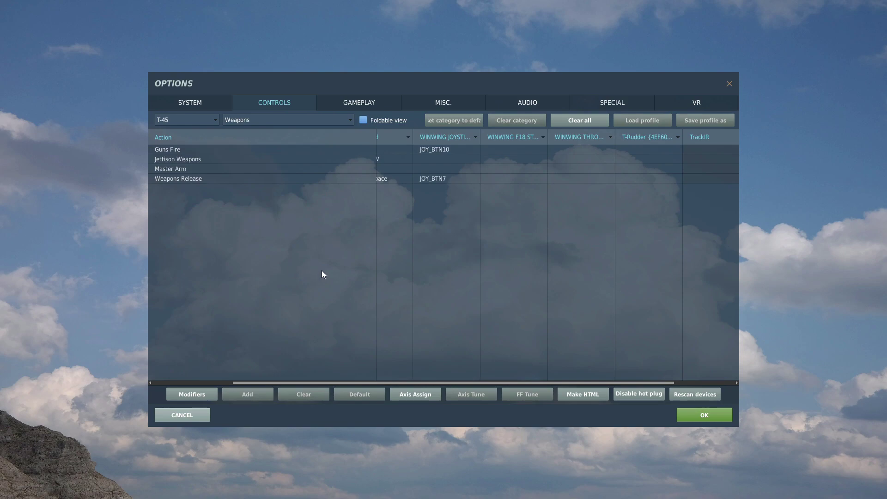
left_click_drag(246, 383, 154, 382)
left_click(478, 158)
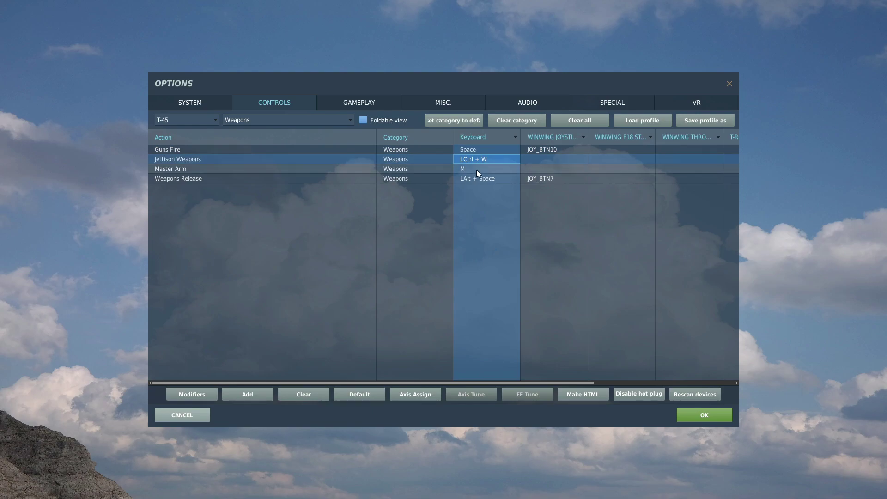
left_click(476, 175)
left_click(472, 151)
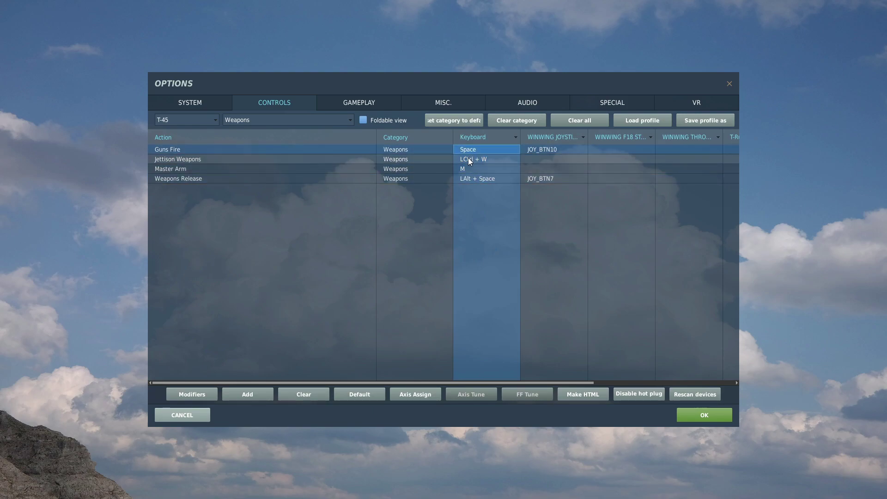
left_click(535, 149)
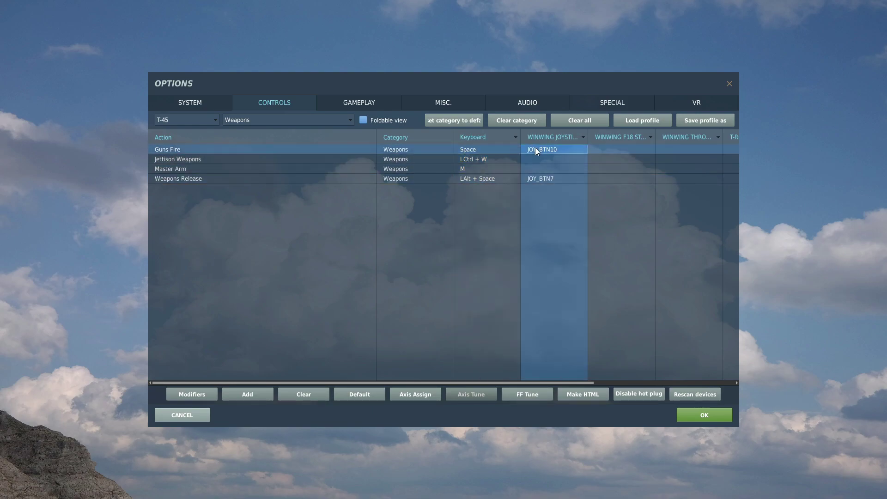
left_click(536, 179)
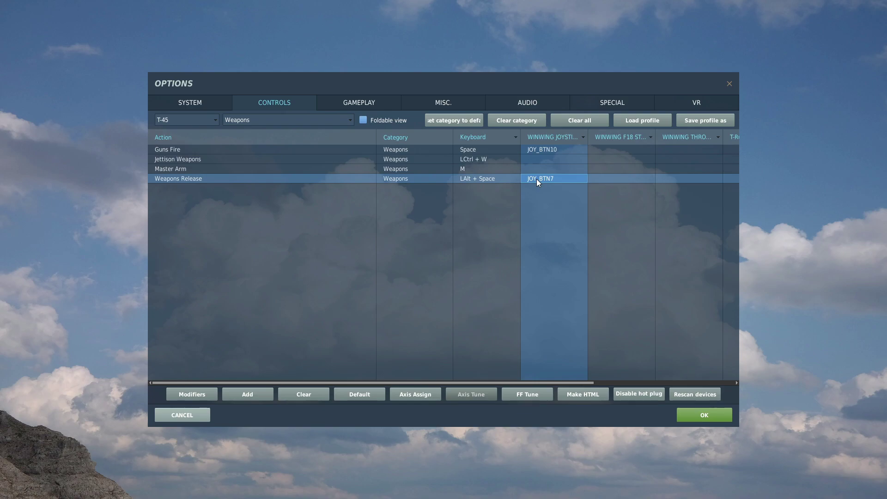
left_click(495, 170)
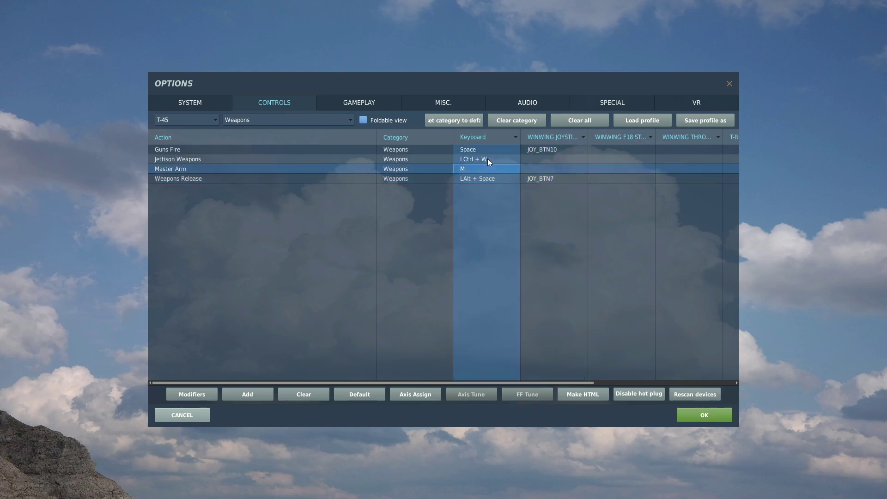
left_click(486, 159)
Filter the T-45 controls to View and check the throttle bindings for Zoom in slow and Zoom out slow.
left_click(328, 121)
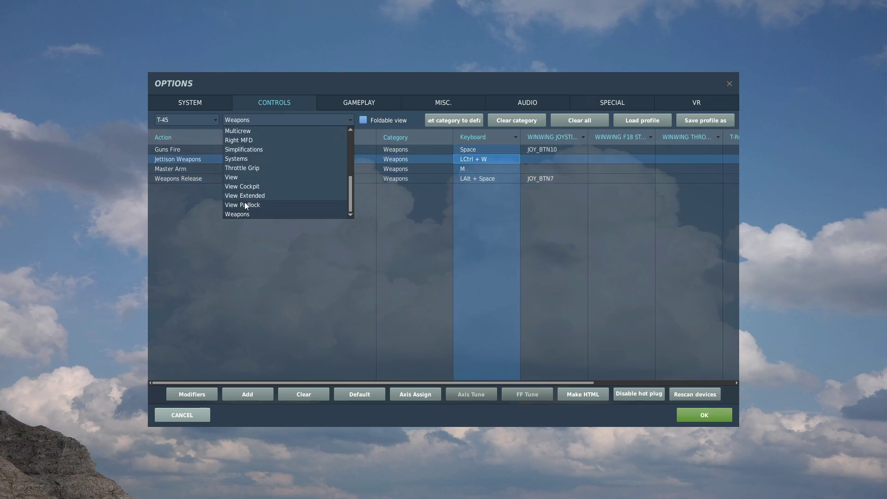
left_click(239, 177)
scroll(561, 281, "down", 10)
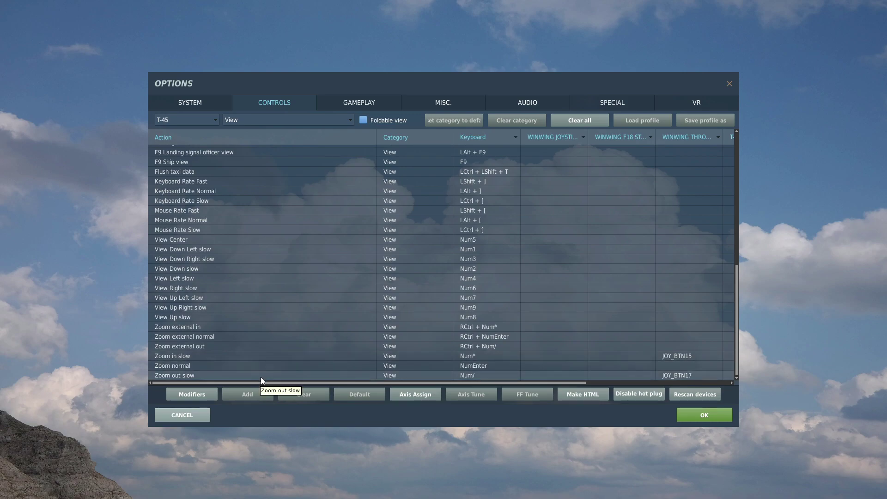
left_click(682, 353)
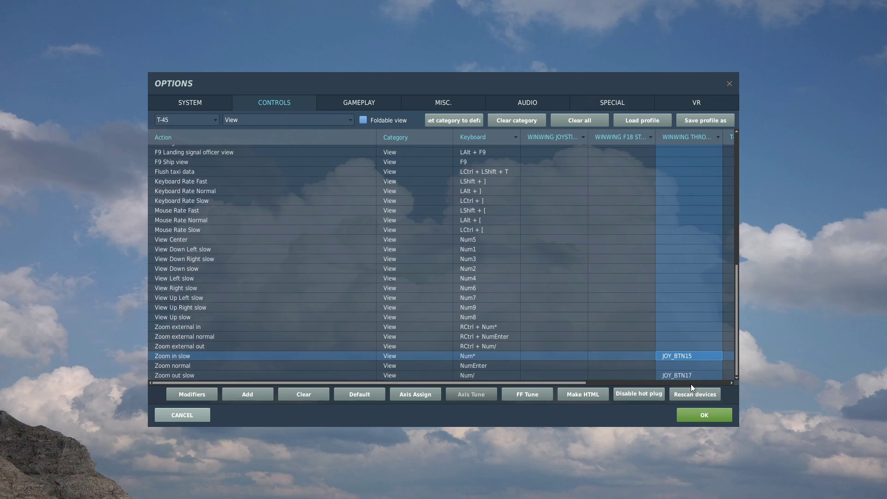
key("Down")
key("Down")
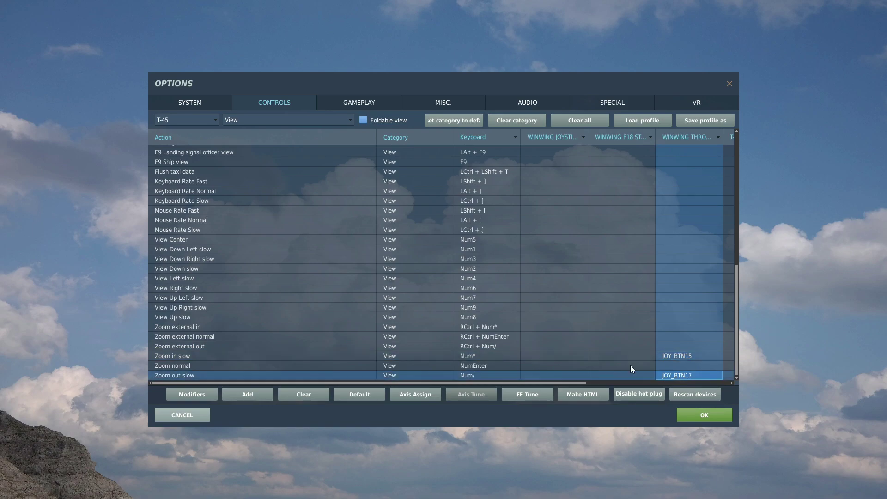
Filter the T-45 controls to Throttle Grip and examine the throttle bindings for the finger lift and the speed brake switch.
left_click(277, 120)
left_click(259, 169)
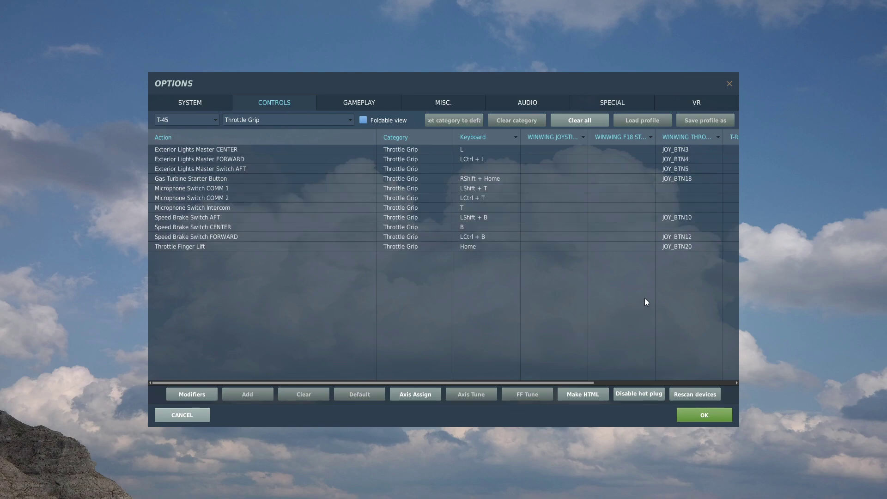
left_click(687, 249)
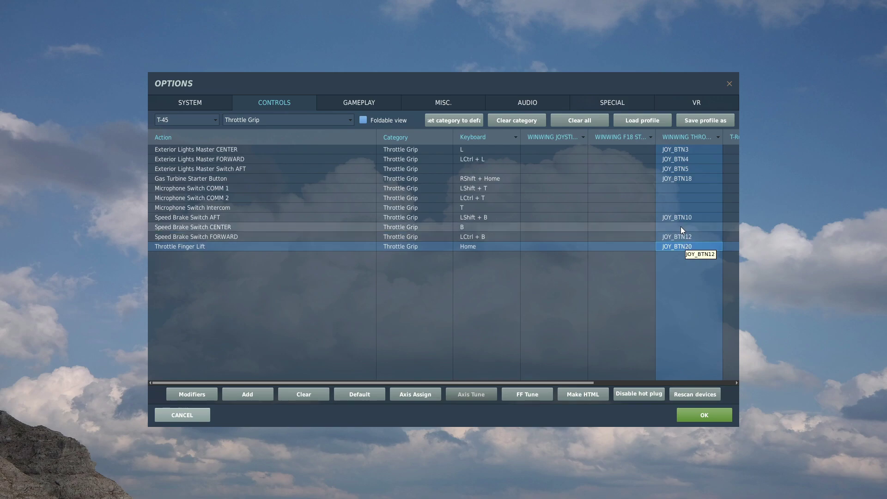
left_click(677, 226)
left_click(679, 237)
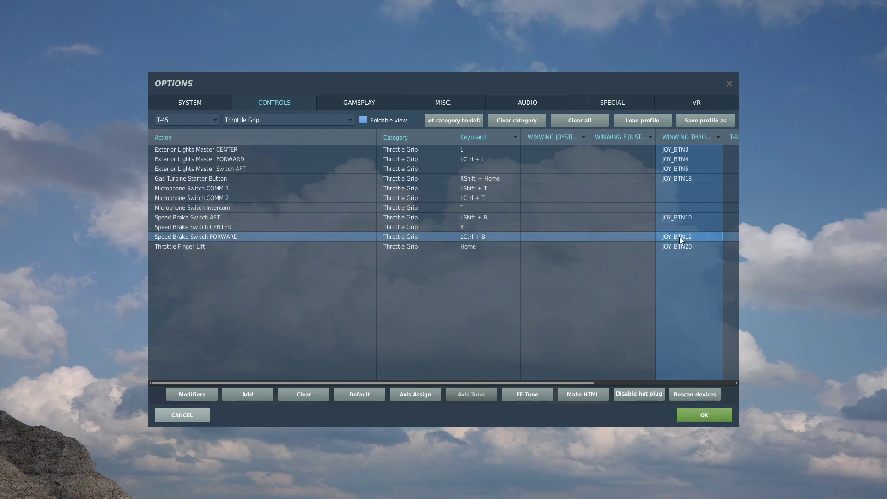
key("Up")
key("Up")
key("Down")
key("Down")
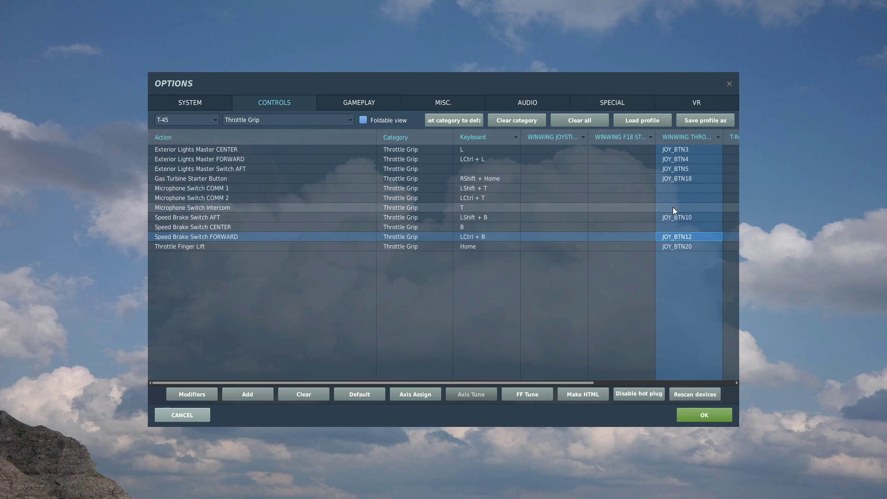
Check the Throttle Grip bindings for the microphone switch, gas turbine starter button and exterior lights master switch.
left_click(483, 207)
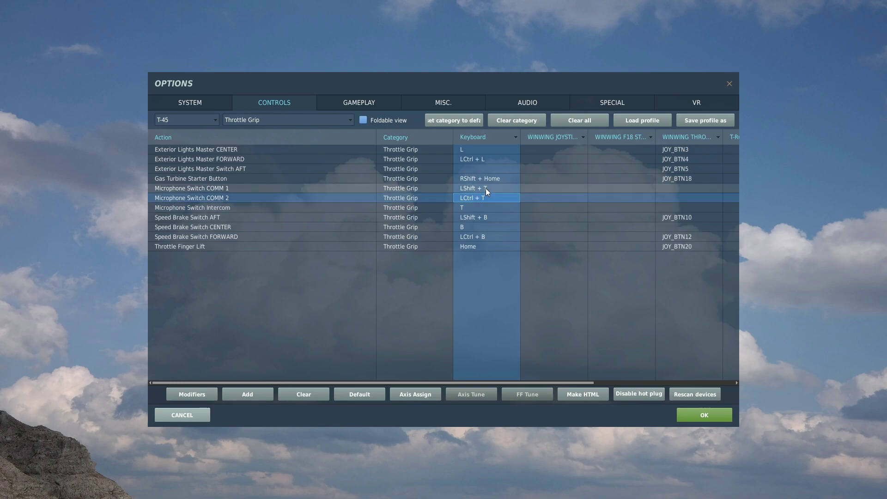
left_click(486, 188)
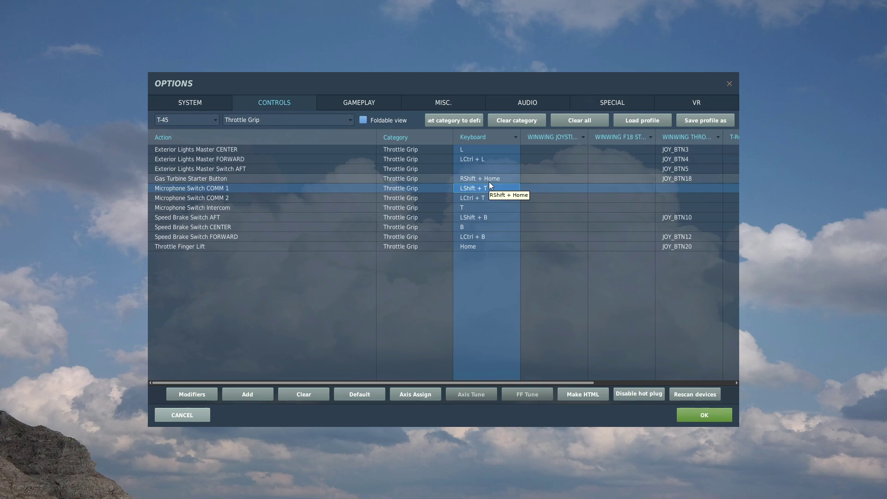
left_click(681, 181)
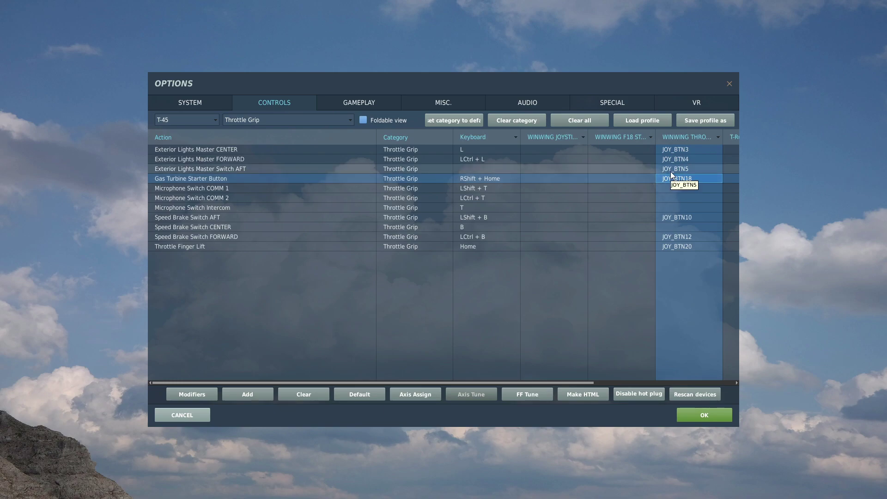
key("l")
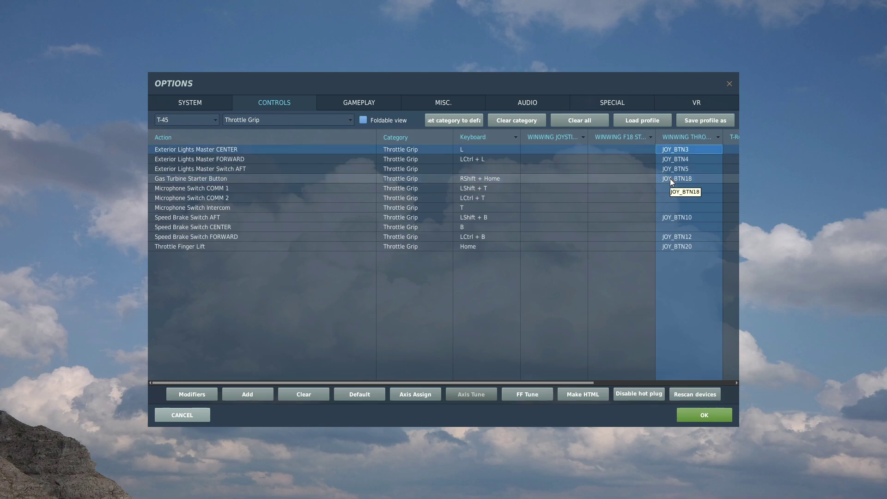
key("Down")
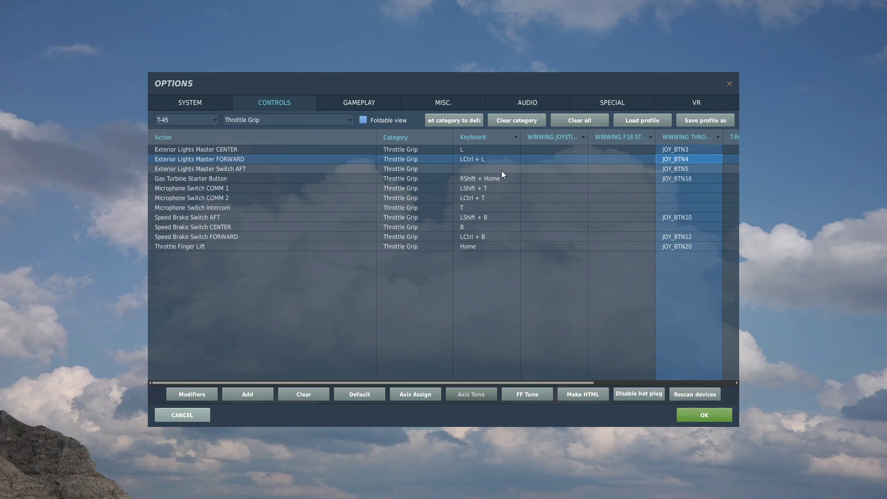
Filter the T-45 controls to Systems and check the bindings for wheel brake, nose wheel steering and landing gear.
left_click(347, 121)
left_click(262, 161)
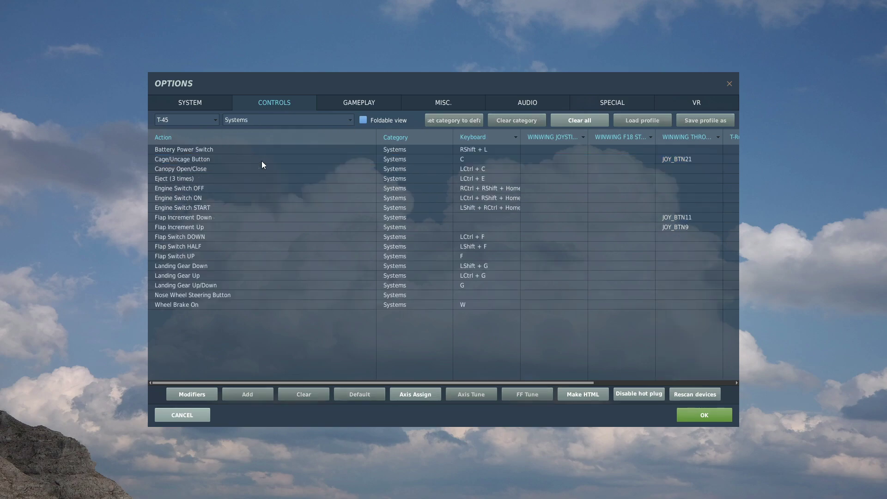
left_click(416, 285)
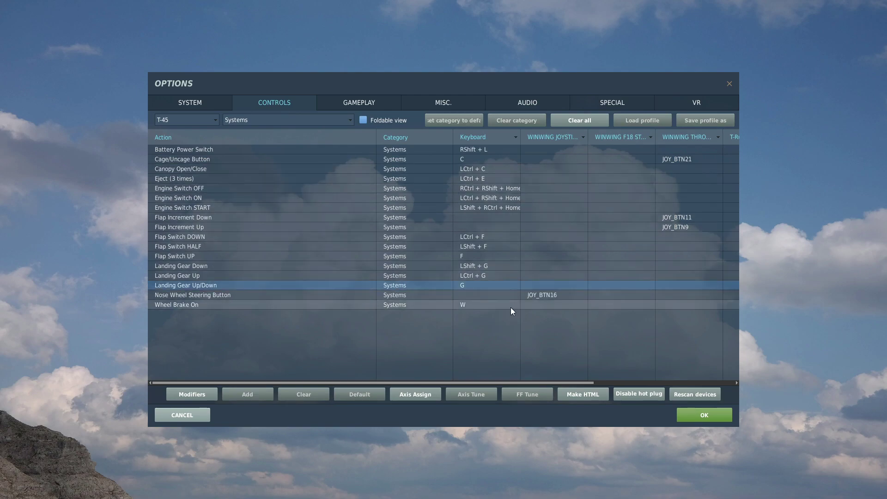
left_click(510, 305)
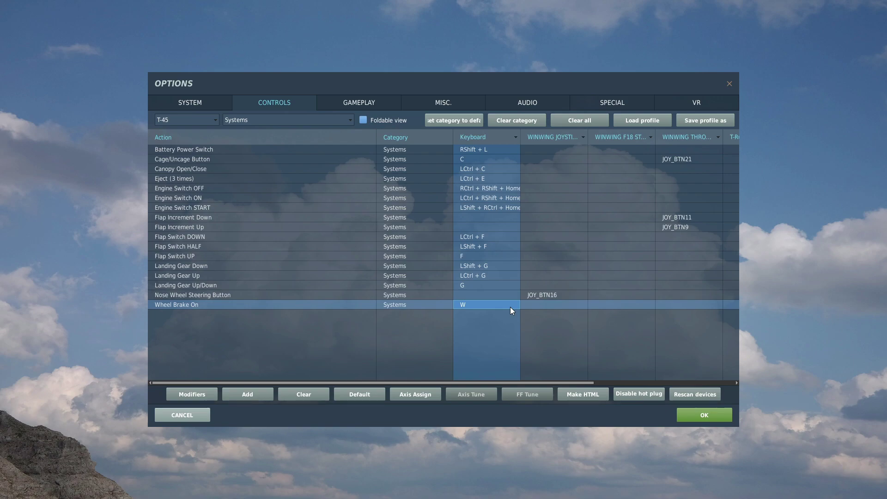
left_click(547, 294)
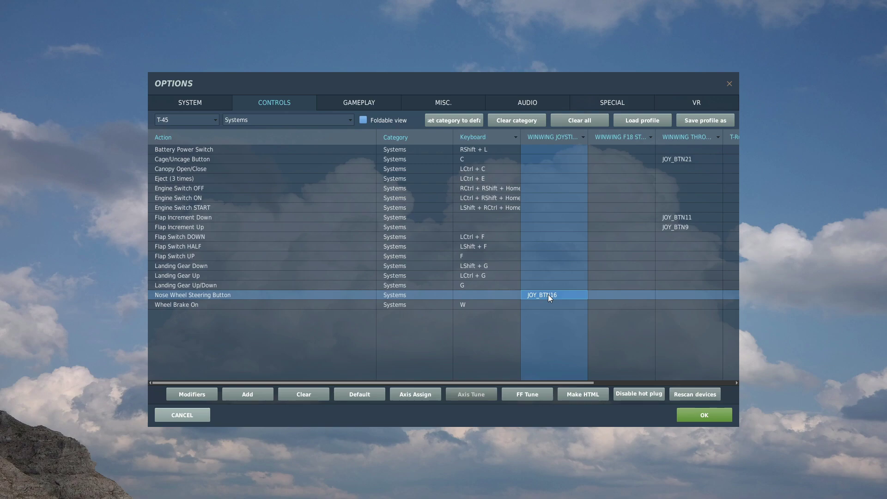
left_click(508, 284)
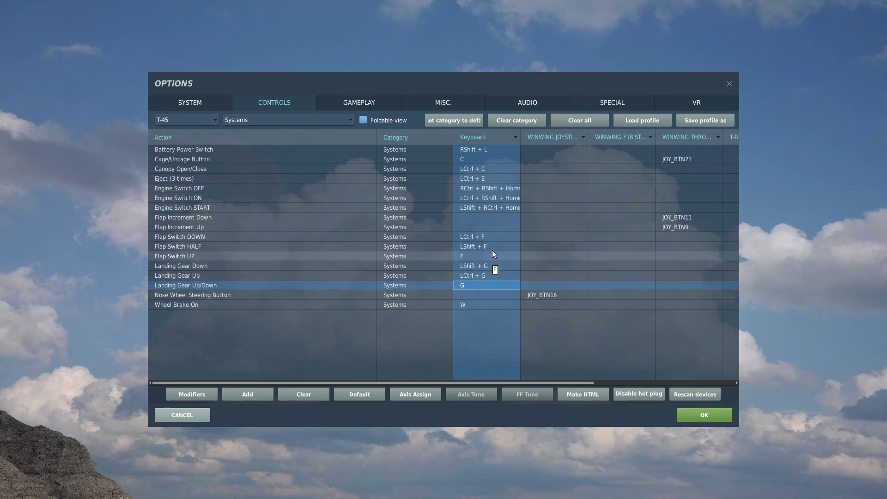
Examine the Systems bindings for flap increments, engine start, ejection and canopy opening.
right_click(566, 230)
left_click(680, 218)
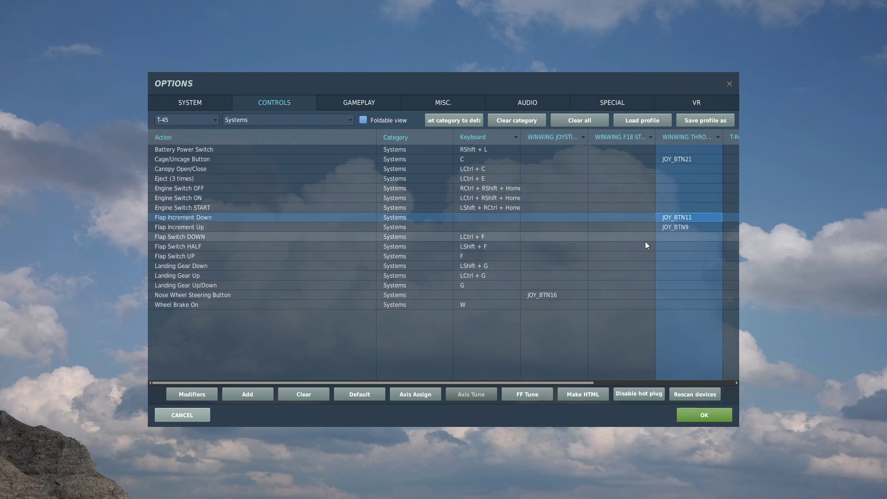
left_click(455, 206)
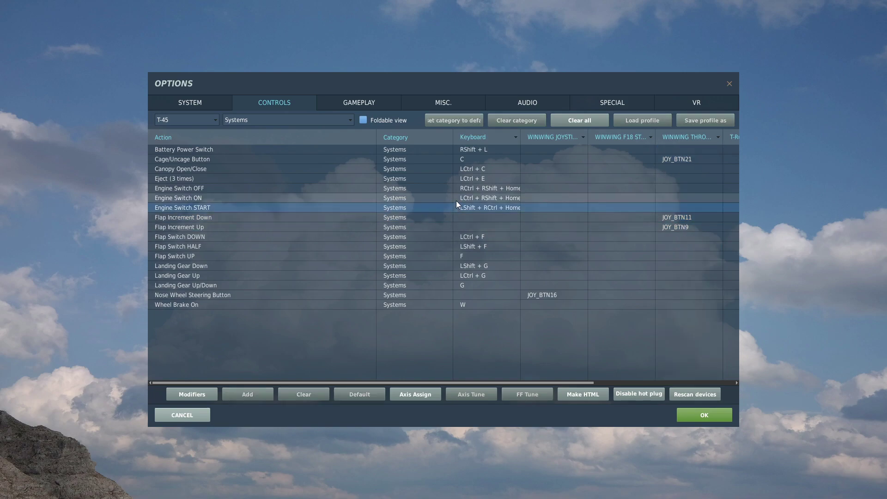
left_click(457, 180)
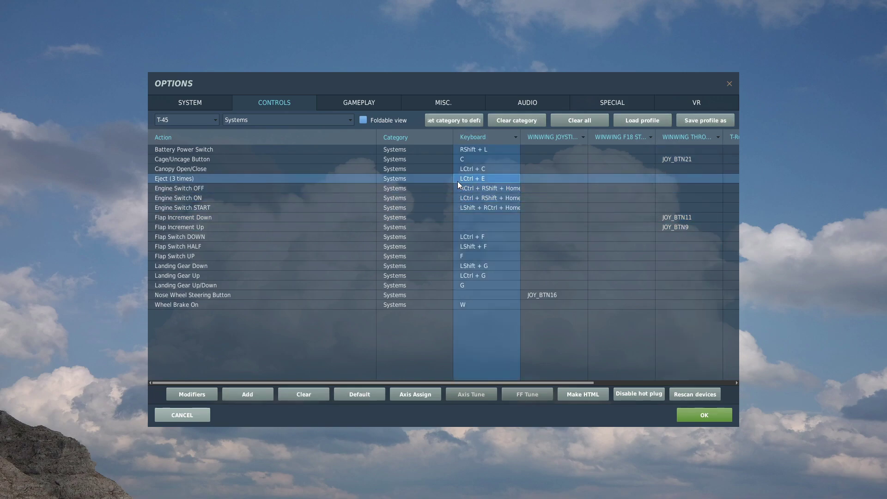
left_click(460, 171)
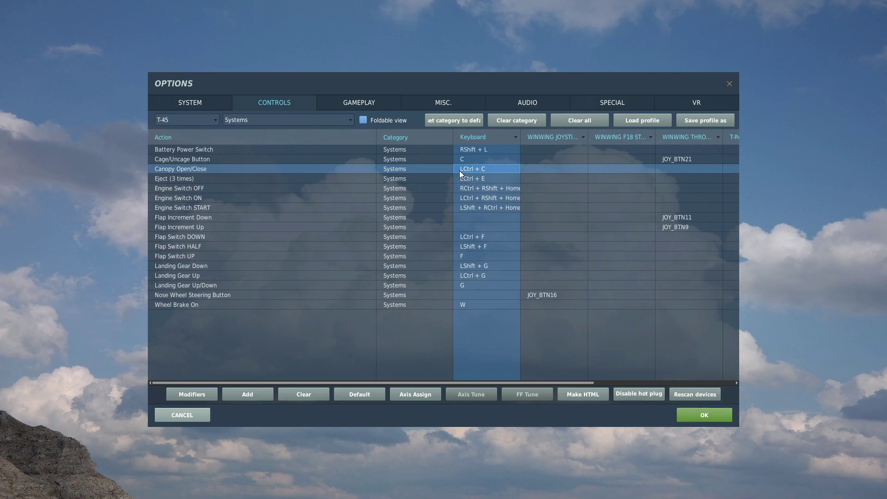
Check the Systems bindings for the cage/uncage button and the battery power switch.
left_click(460, 161)
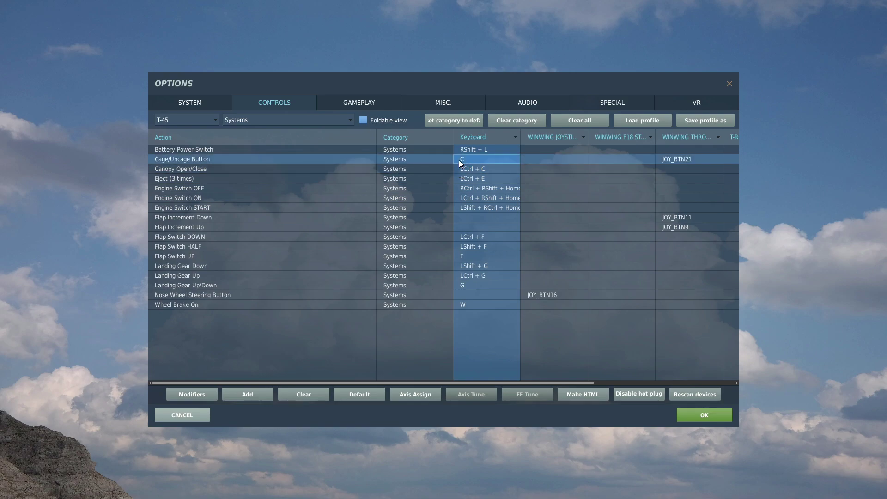
left_click(679, 161)
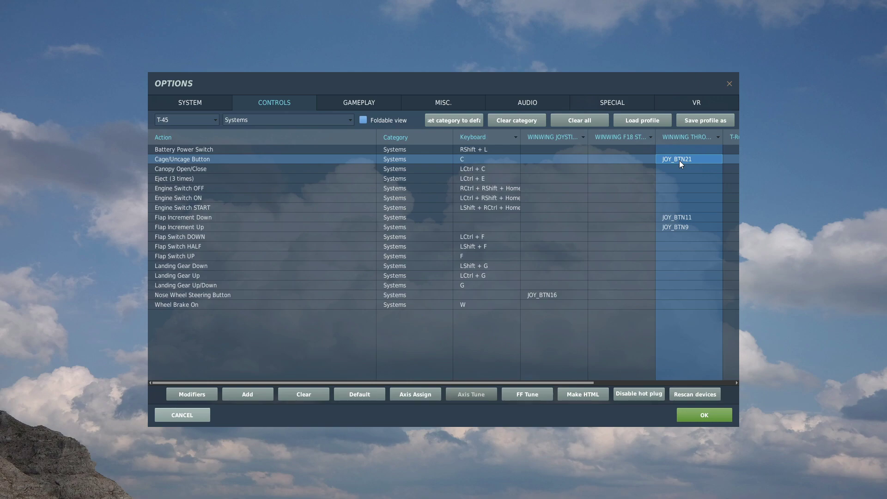
left_click(674, 151)
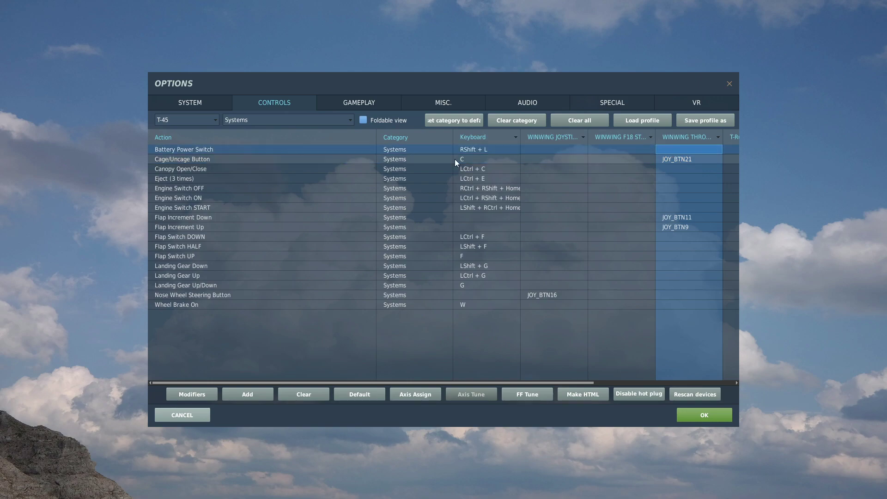
Filter the T-45 controls to Multicrew to check the seat and aircraft control bindings, and to Flight Control to check the trim bindings.
left_click(351, 119)
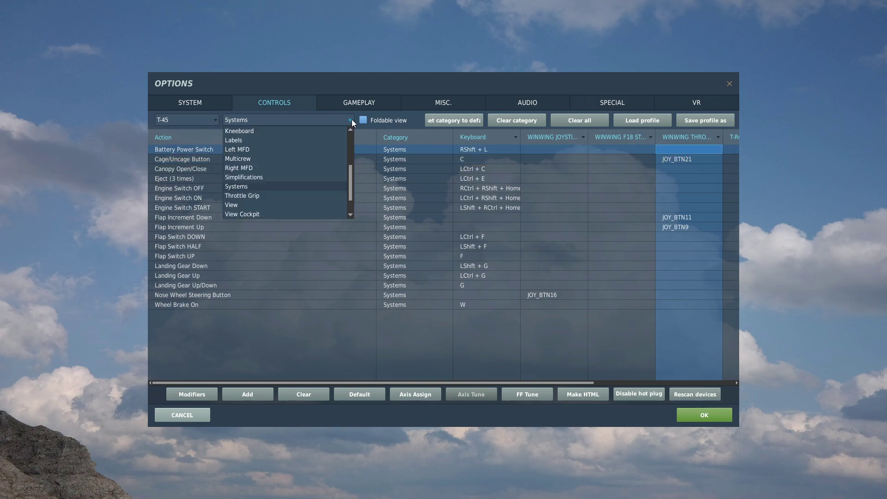
left_click(243, 159)
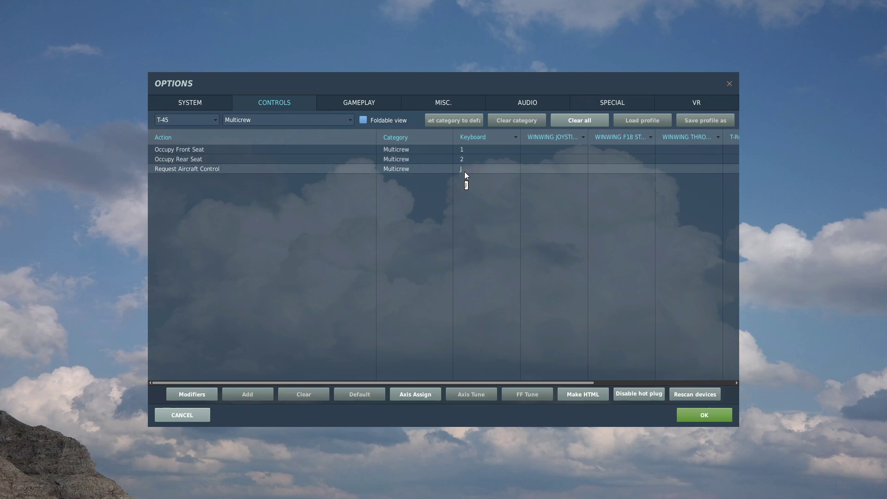
left_click(350, 120)
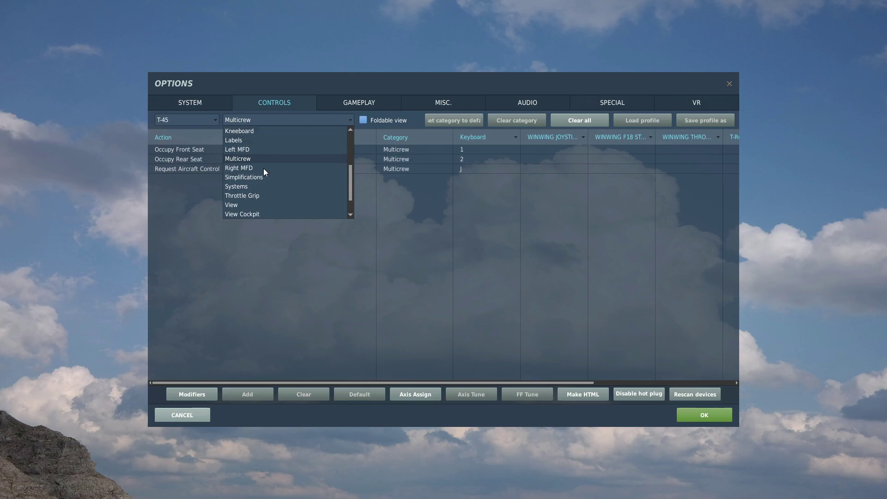
scroll(257, 185, "up", 1)
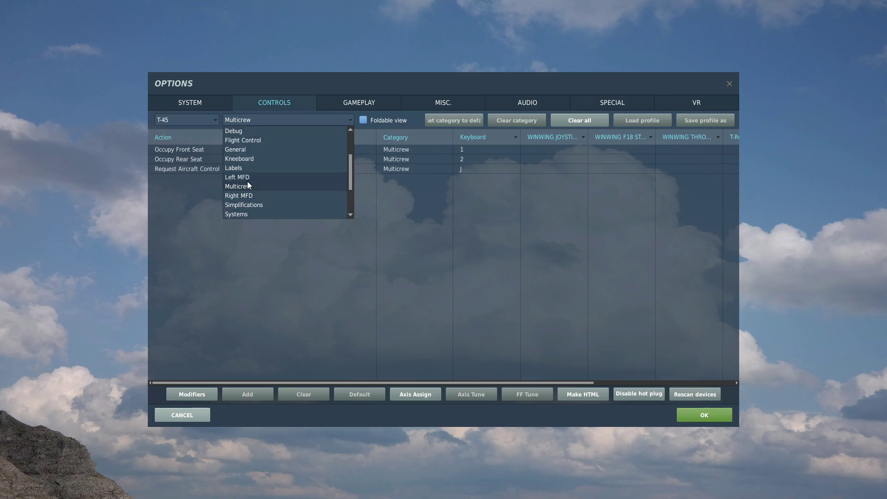
left_click(242, 141)
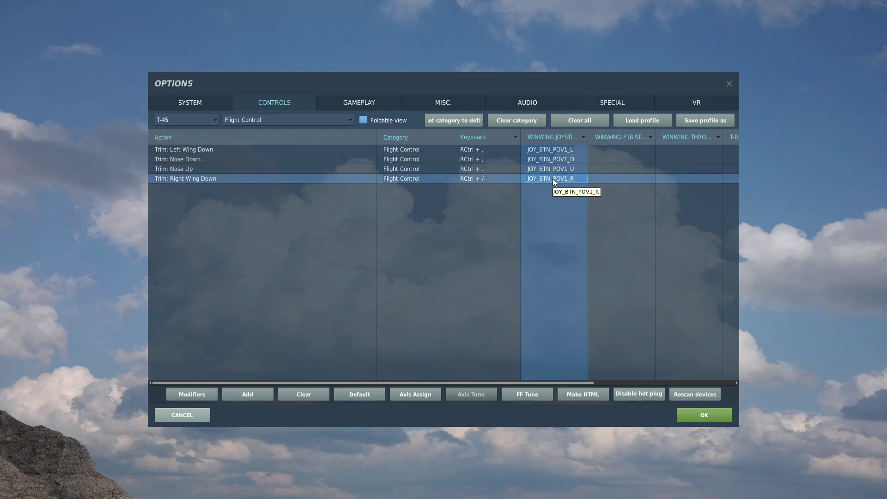
Filter the T-45 controls to Carrier and examine the bindings for catapult hook up, launch bar, pilot salute and tail hook.
left_click(311, 120)
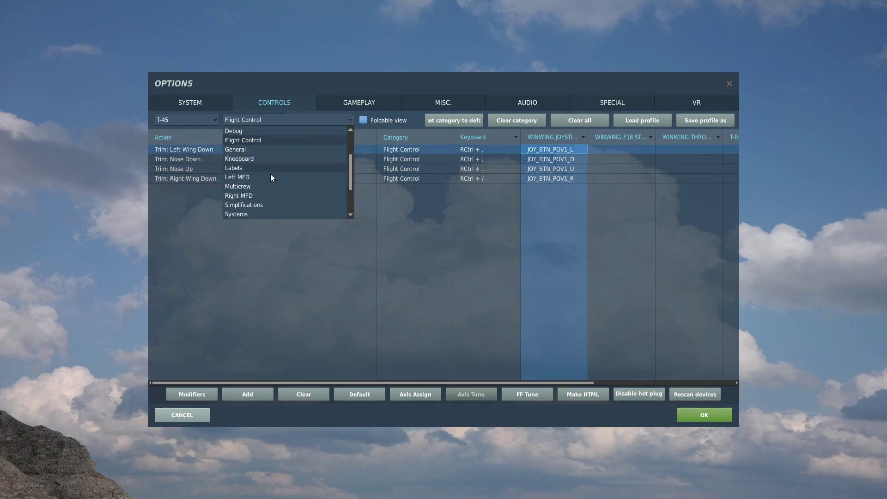
scroll(264, 178, "up", 3)
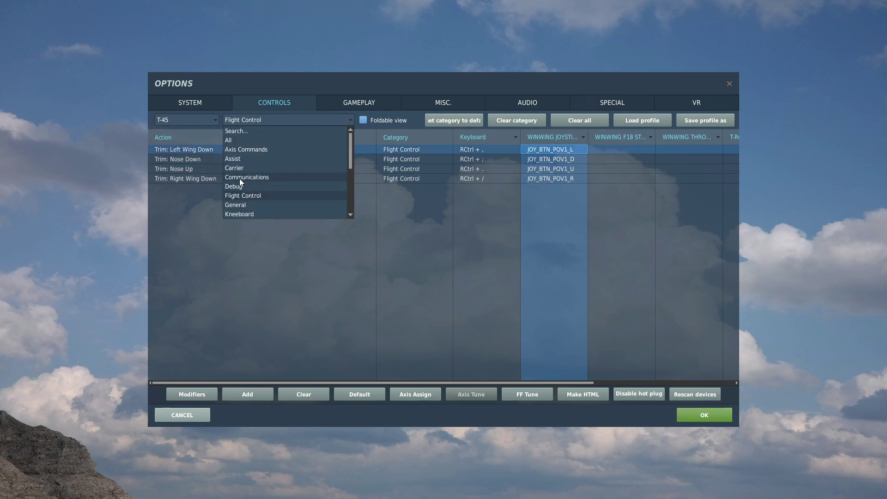
left_click(240, 168)
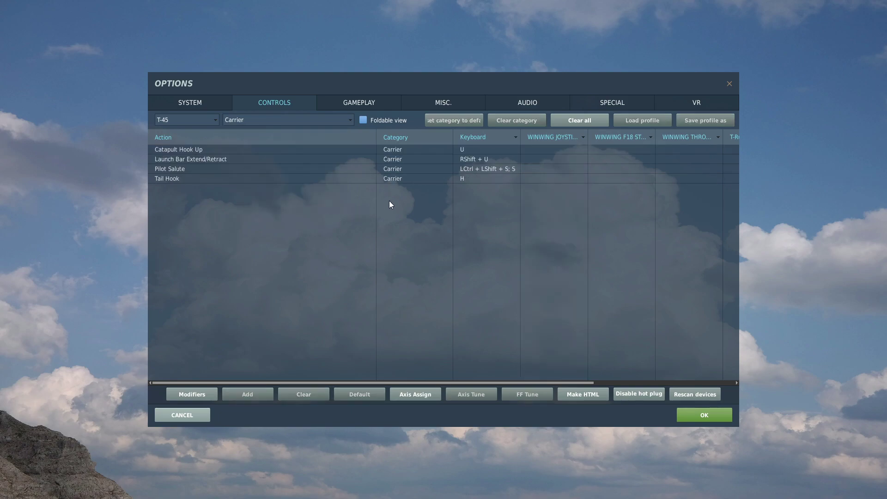
left_click(483, 152)
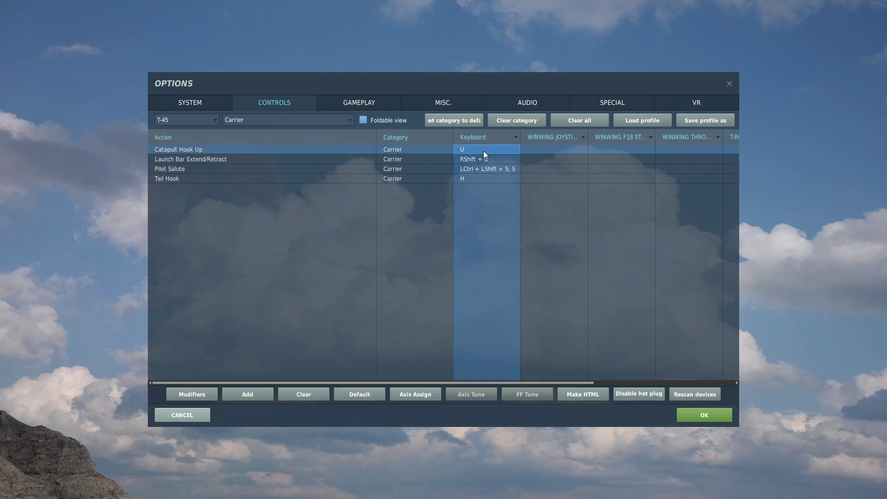
left_click(480, 159)
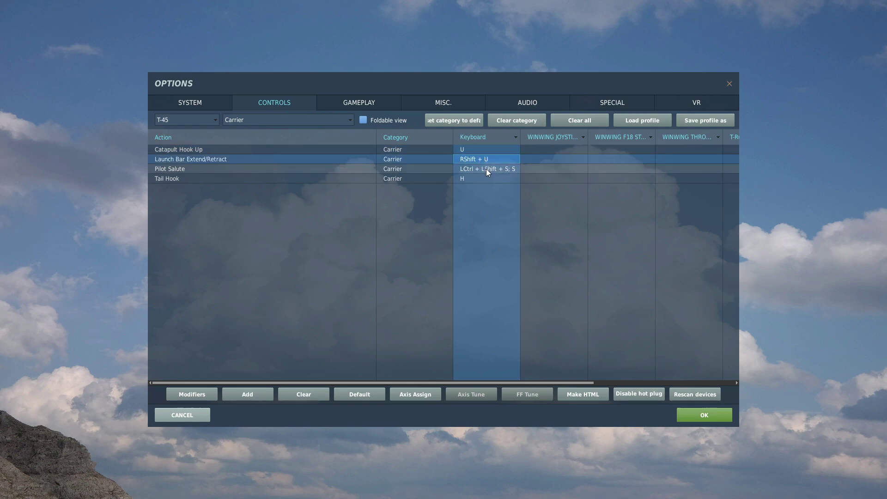
left_click(484, 170)
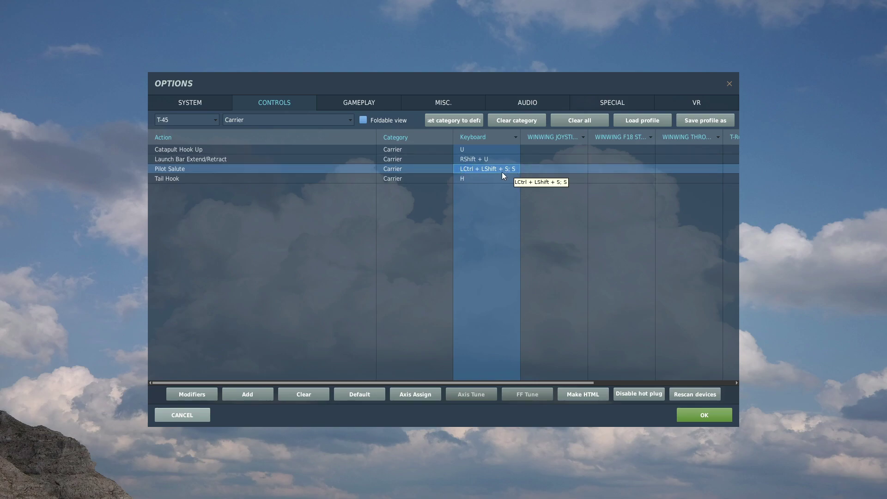
left_click(476, 178)
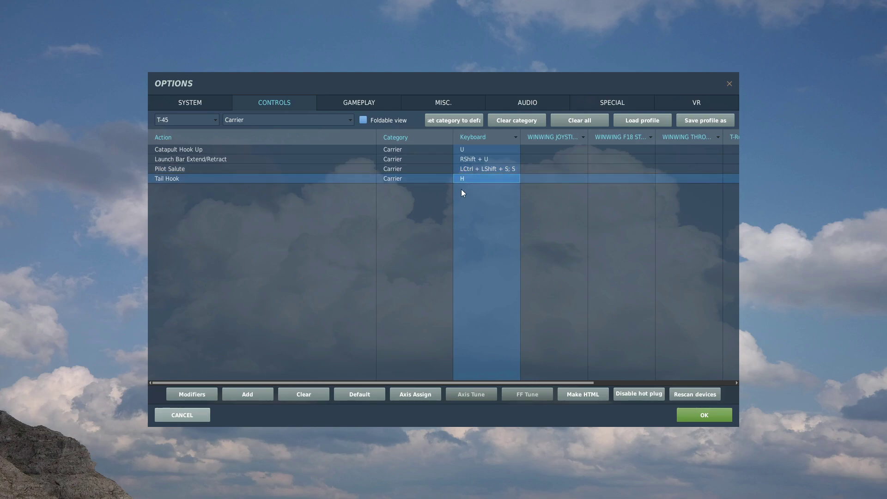
Set the T-45 controls category back to All and accept the options to return to the main menu.
left_click(288, 120)
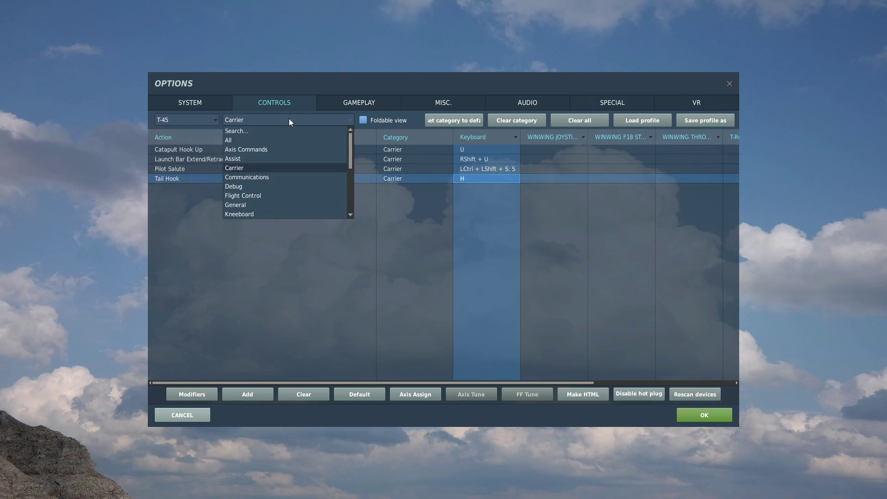
left_click(240, 140)
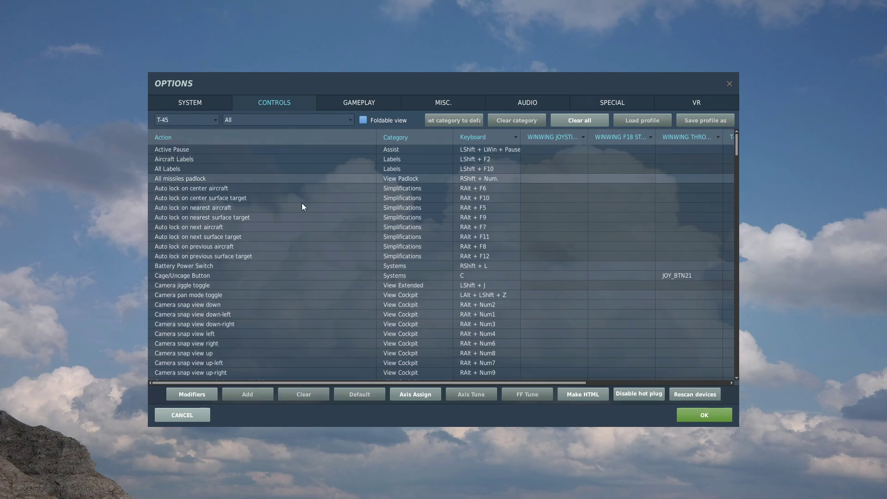
left_click(693, 416)
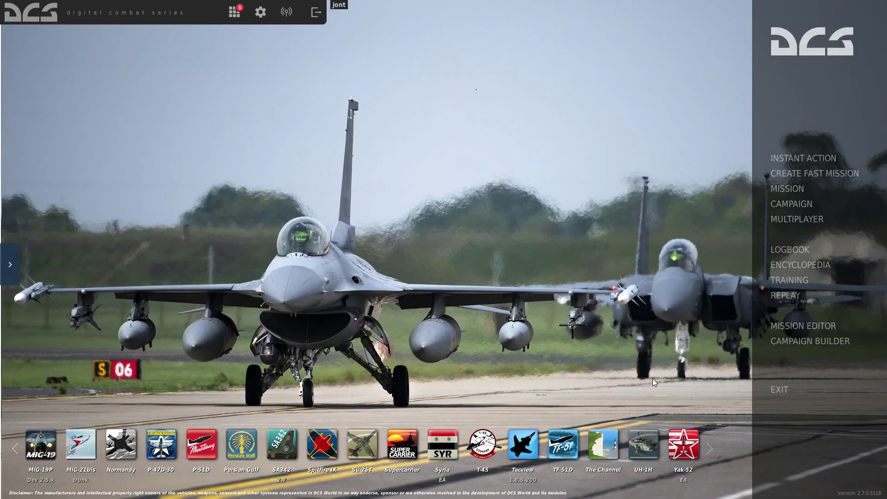